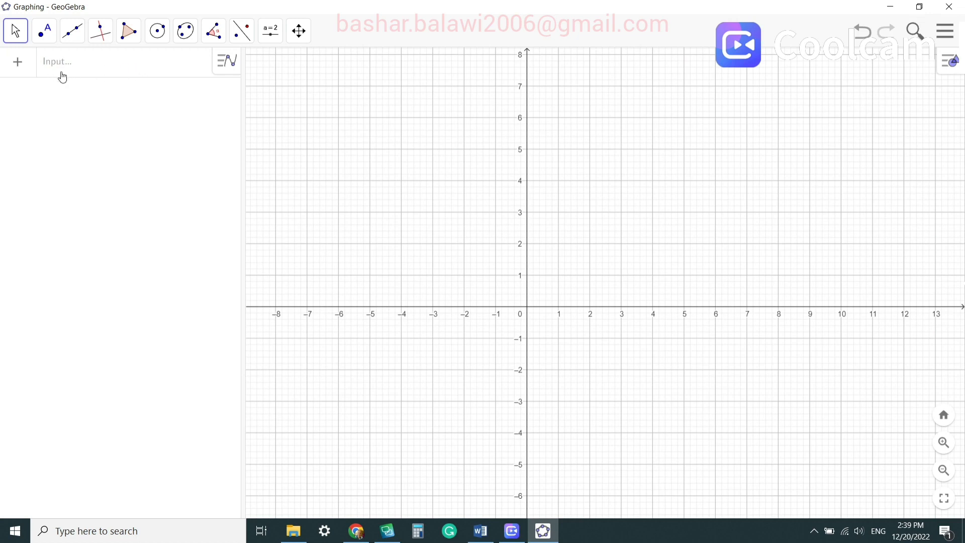
Plot the polar curve 2πrθ as a new expression, with a slider for r.
click(18, 64)
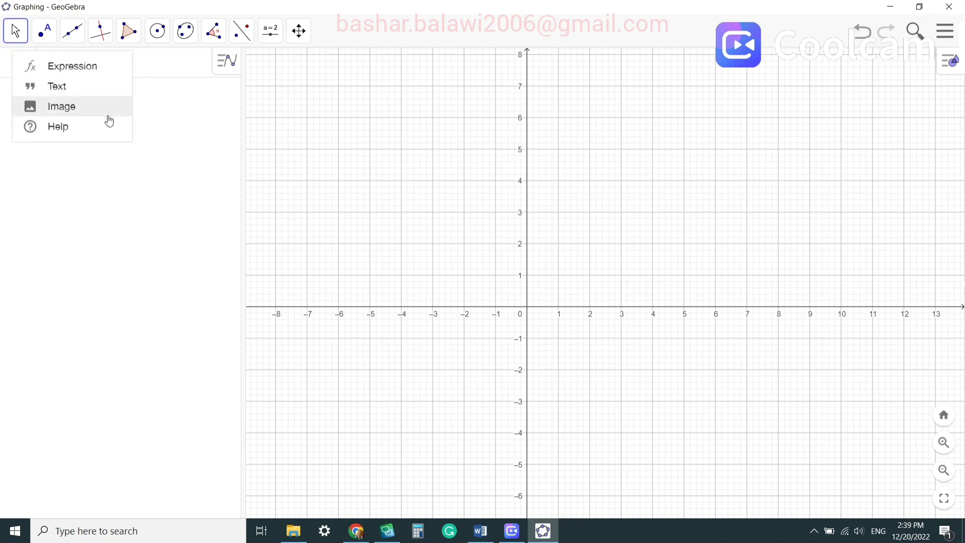
click(116, 74)
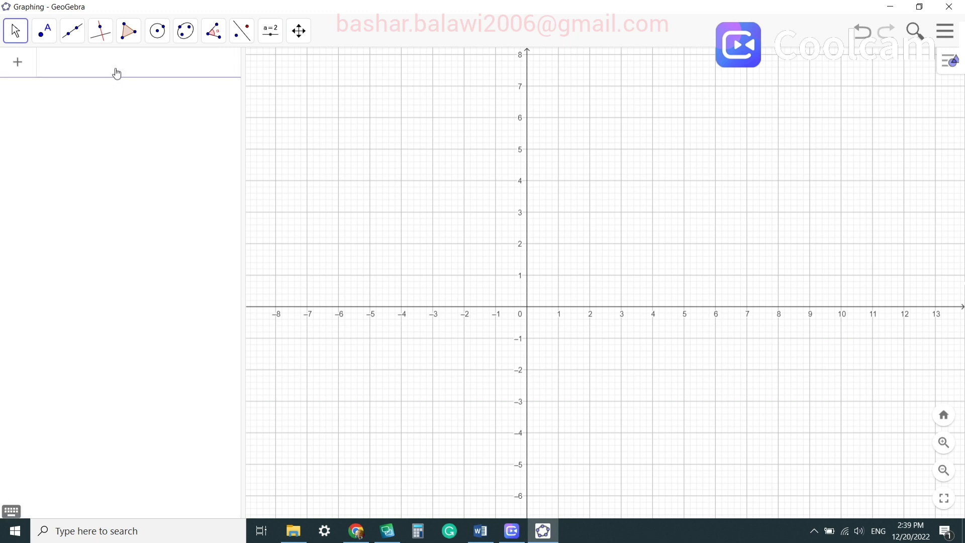
click(8, 510)
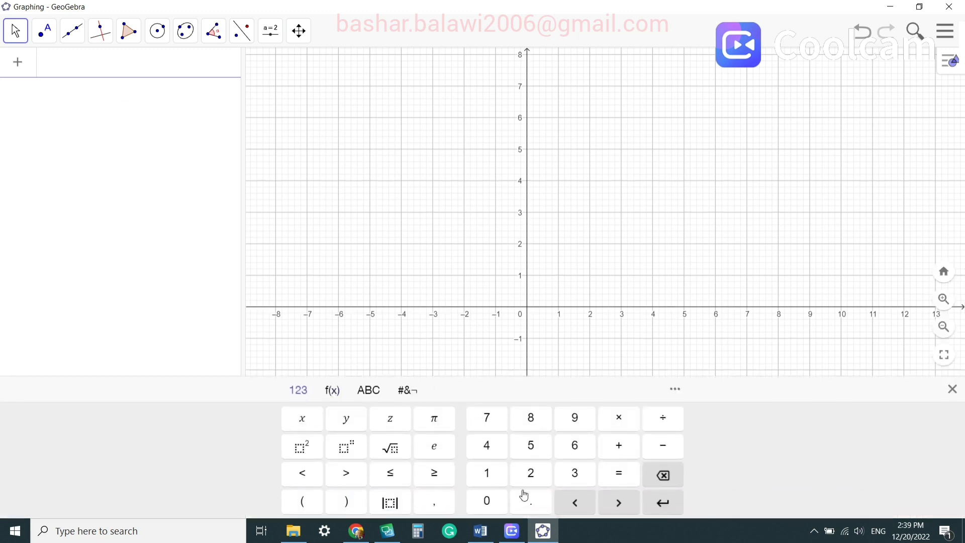
click(537, 477)
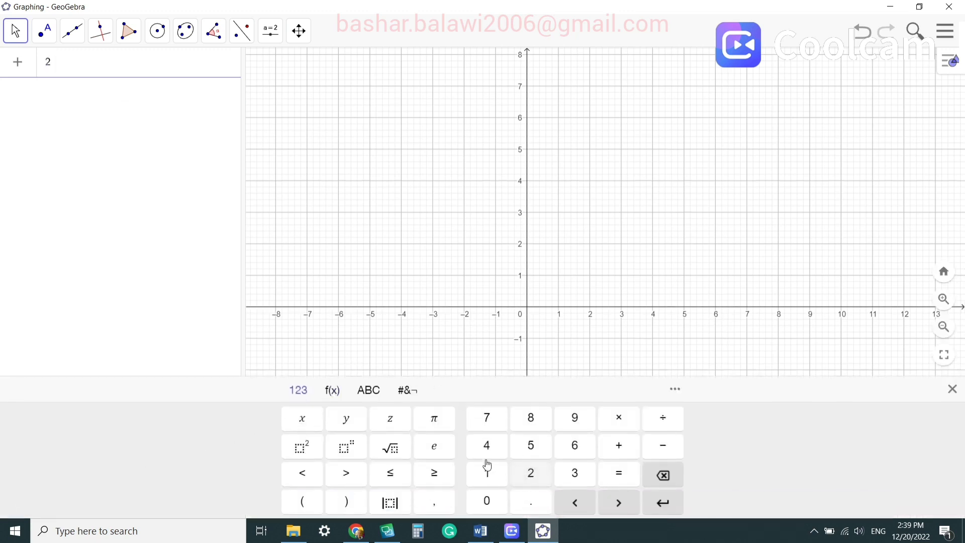
click(440, 427)
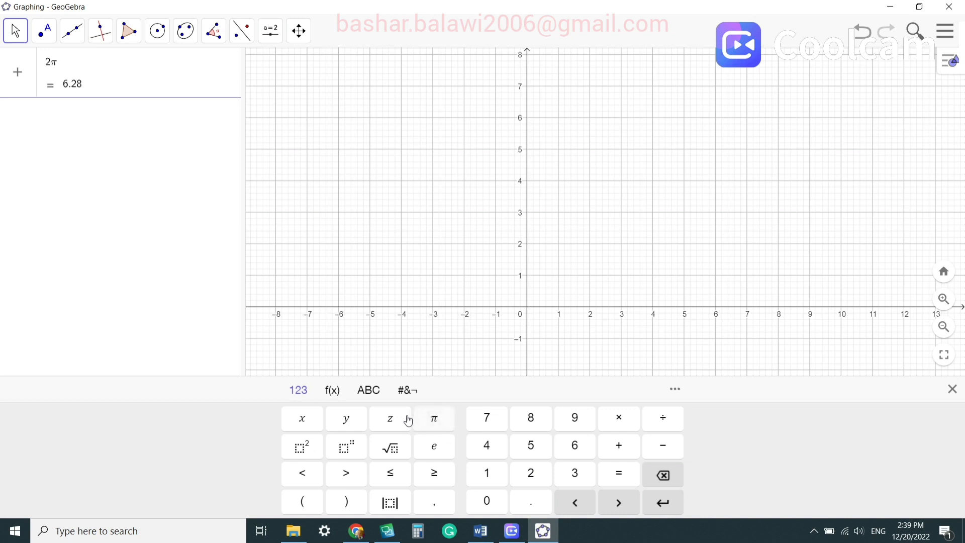
click(374, 400)
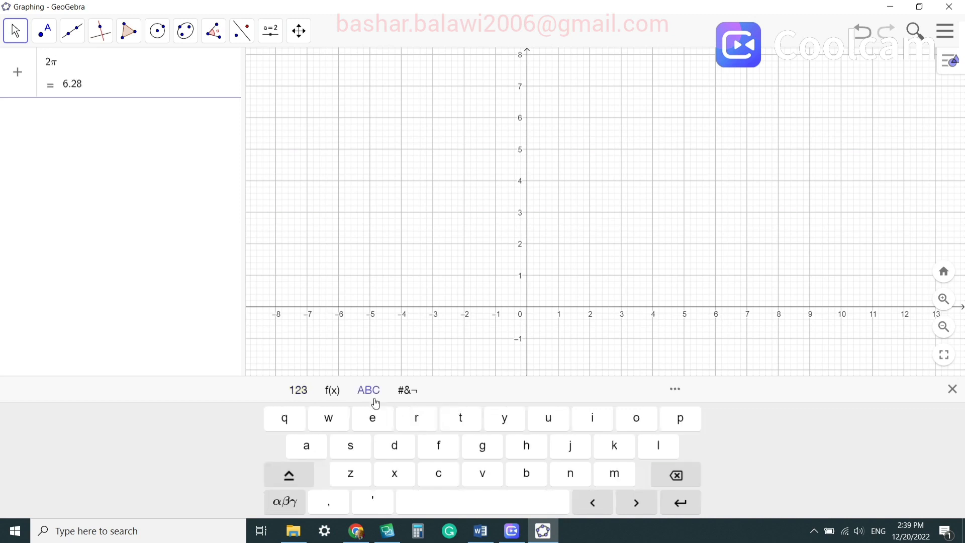
click(417, 418)
click(286, 501)
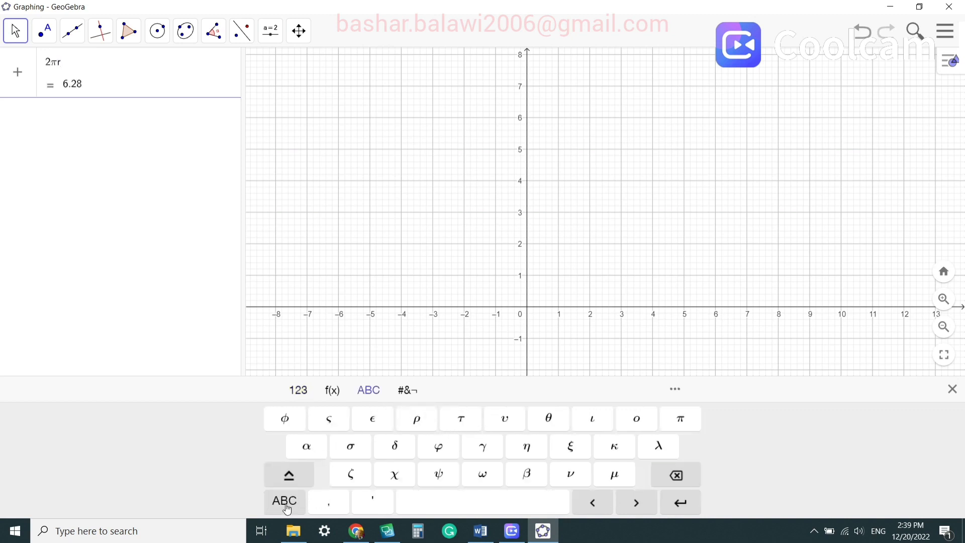
click(549, 419)
click(682, 503)
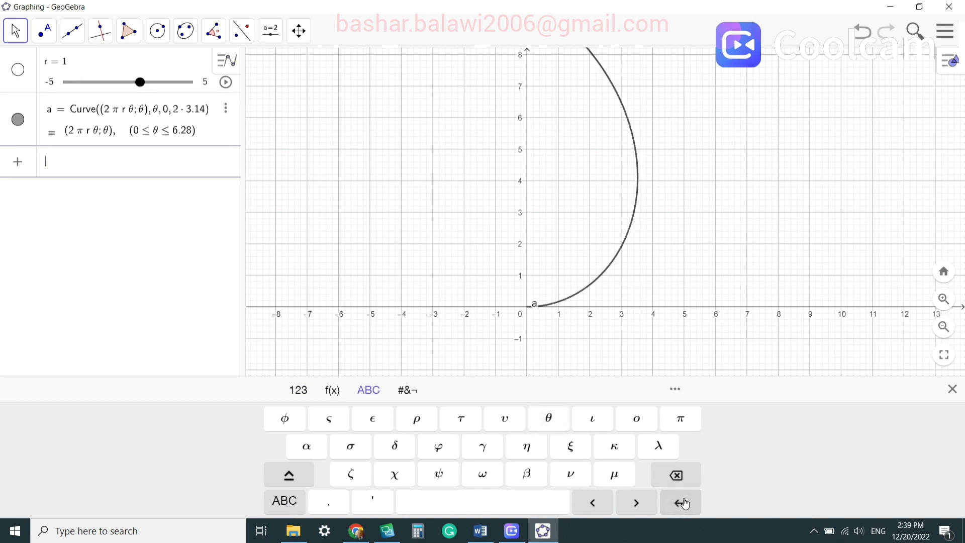
click(951, 389)
Run the r slider's animation with the whole spiral in view and stop it.
click(944, 471)
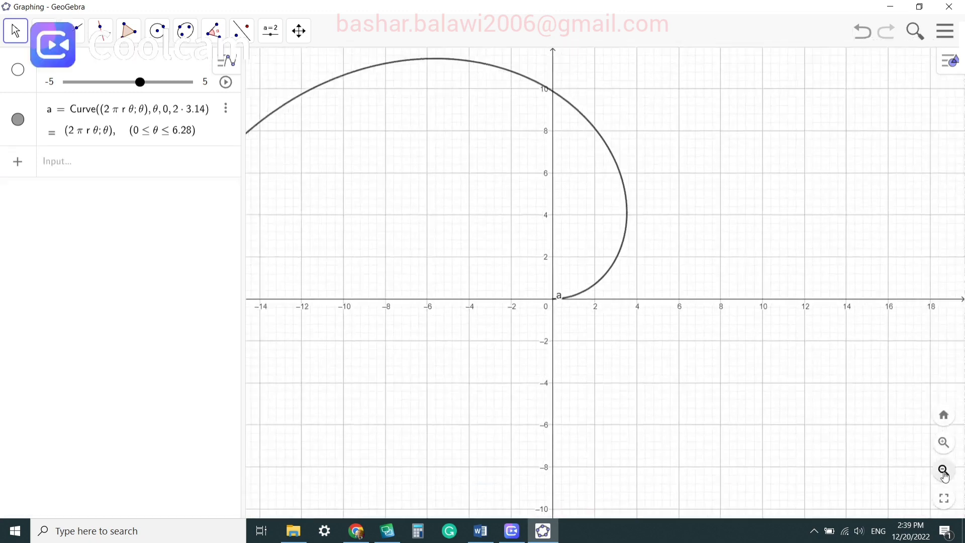
click(944, 472)
click(944, 472)
click(944, 473)
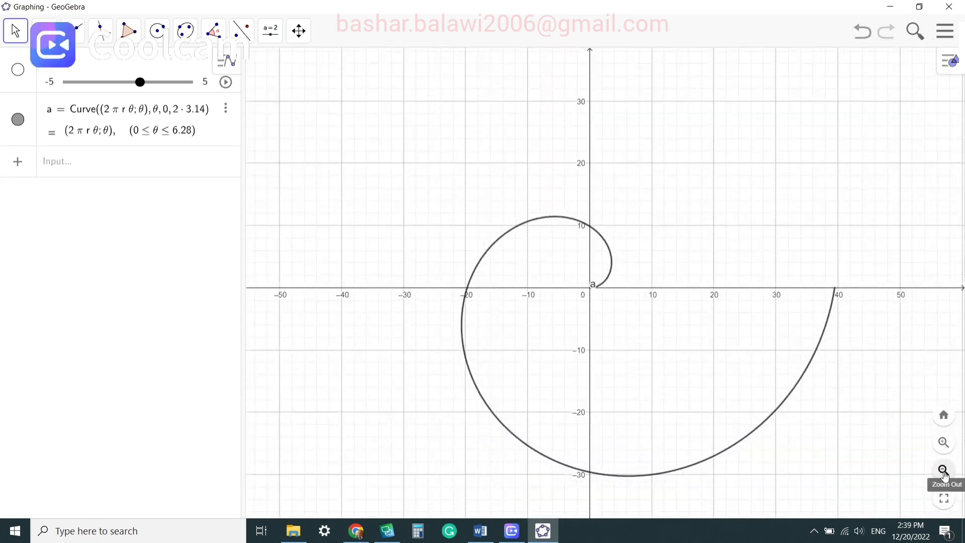
drag(853, 402, 750, 381)
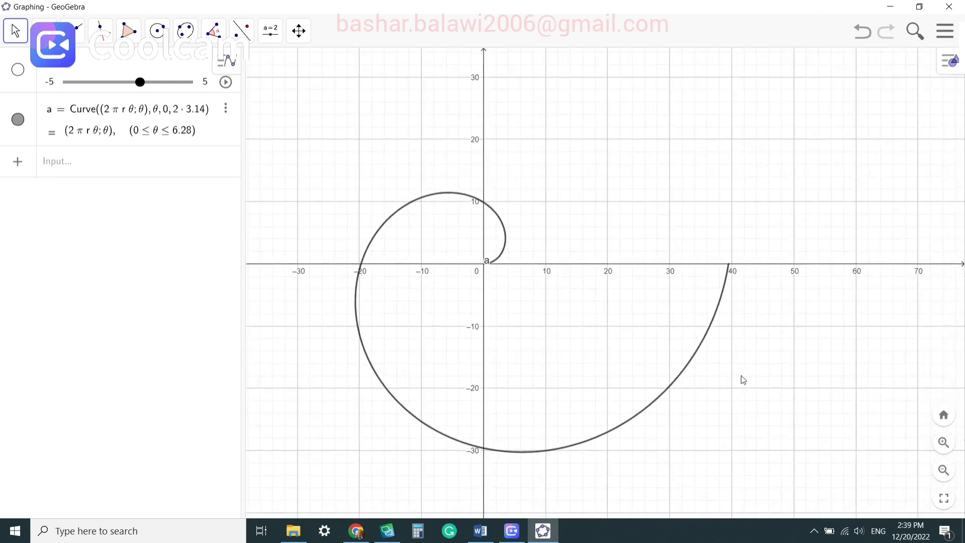
click(226, 83)
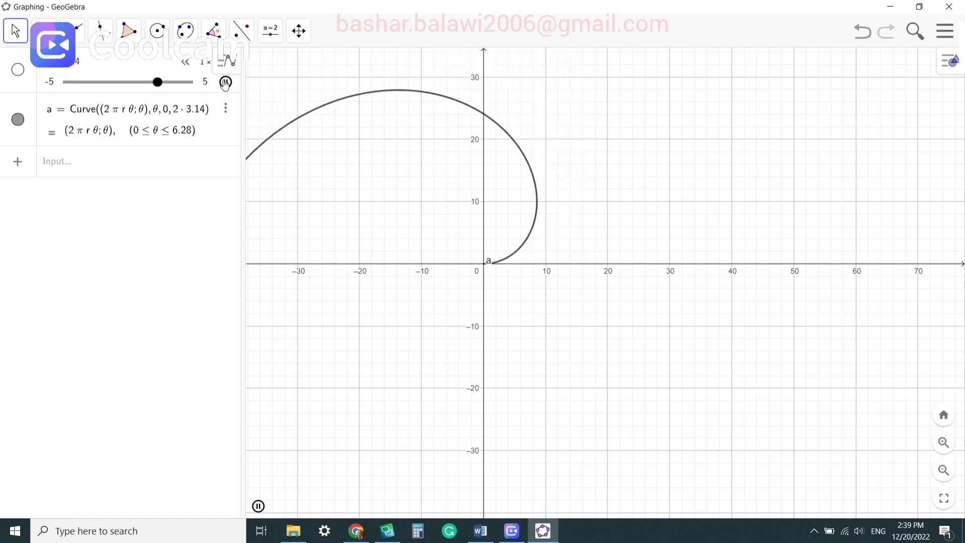
click(225, 83)
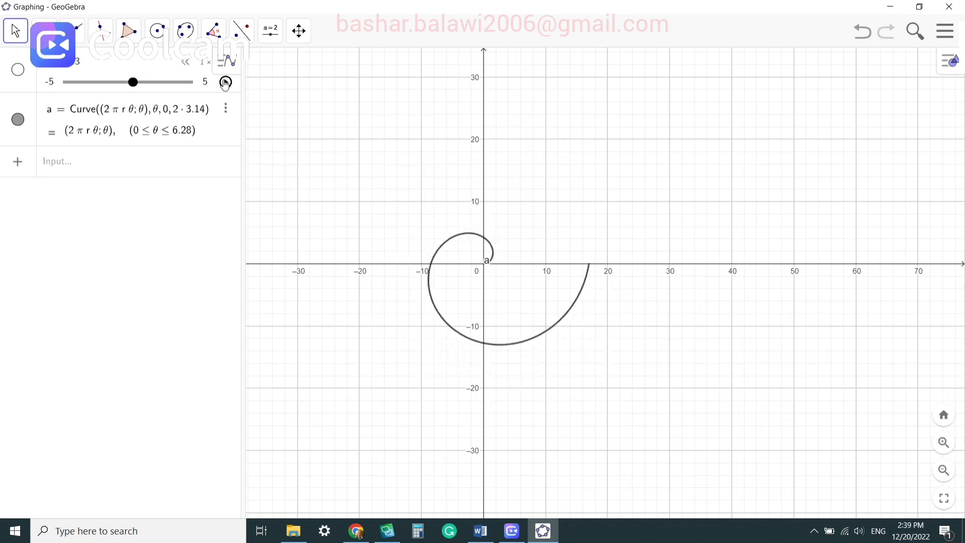
click(437, 260)
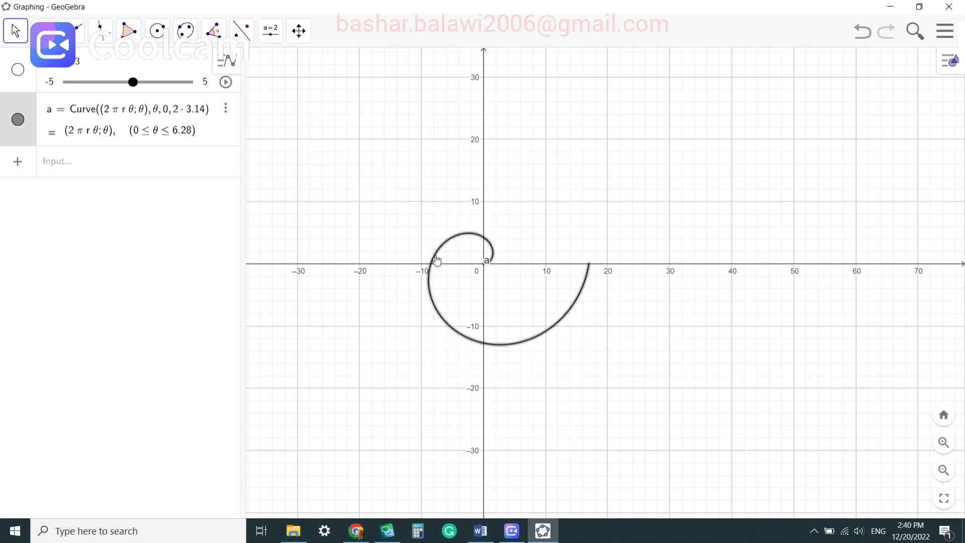
click(174, 230)
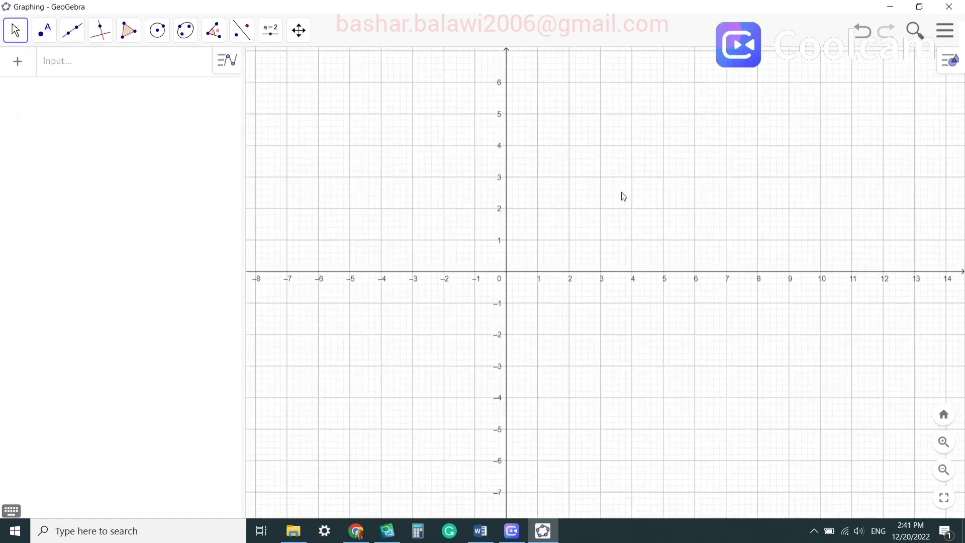
Plot the general circle equation (x-h)^2+(y-k)^2=r^2 with sliders for h, k and r.
click(76, 70)
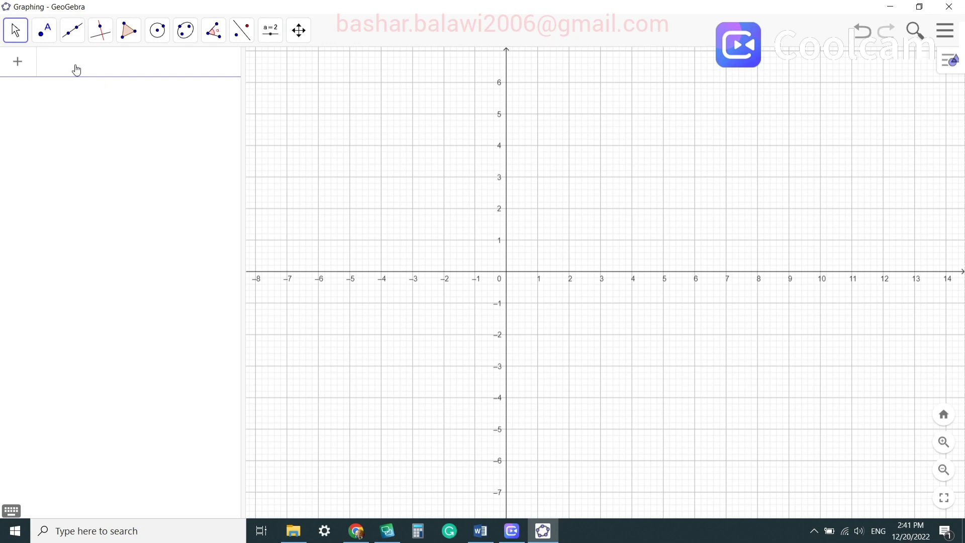
text((x-h)^2+(y-k)^2=r^2)
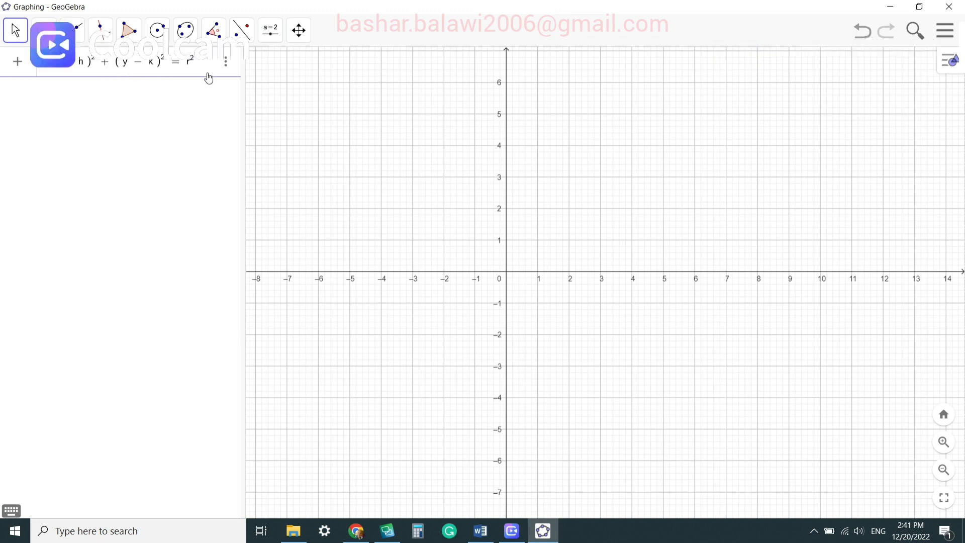
key(Return)
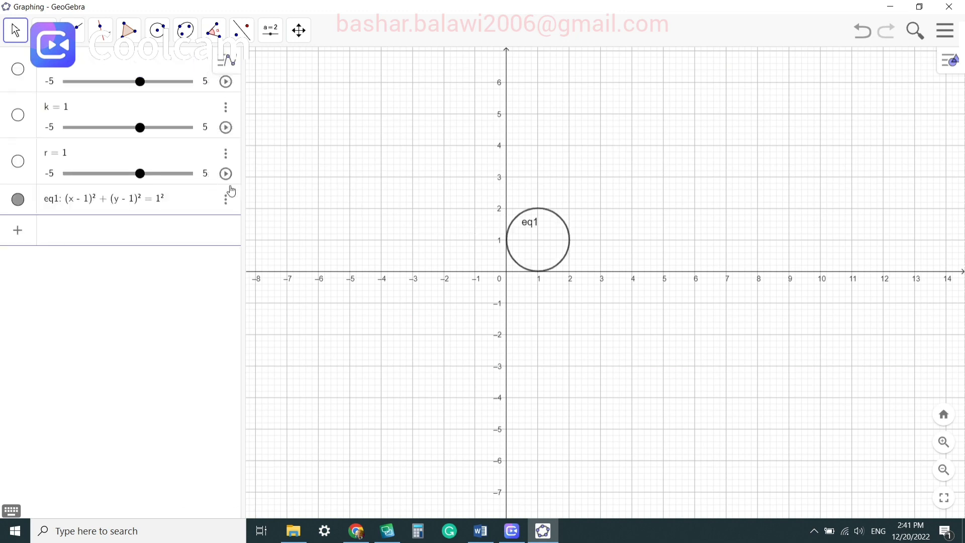
click(160, 263)
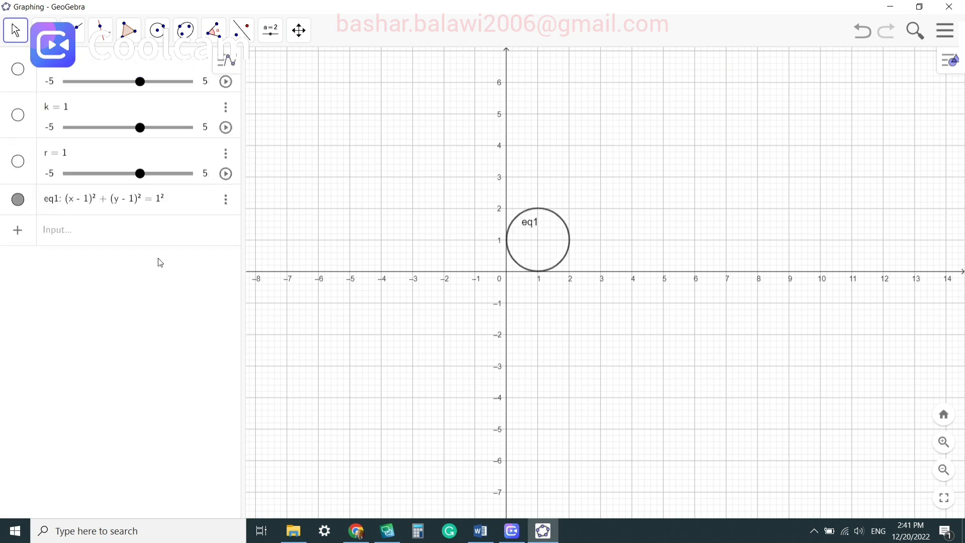
click(166, 205)
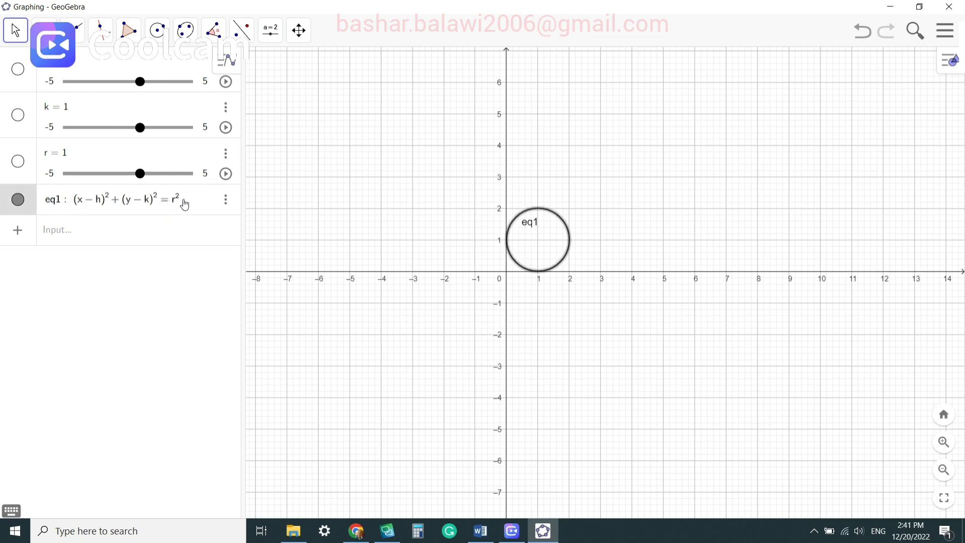
drag(182, 203, 76, 204)
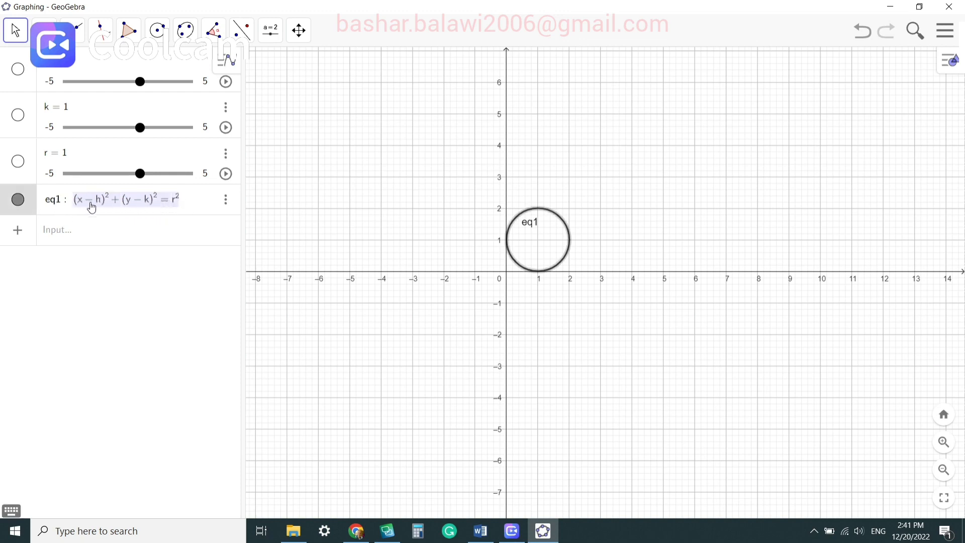
click(143, 262)
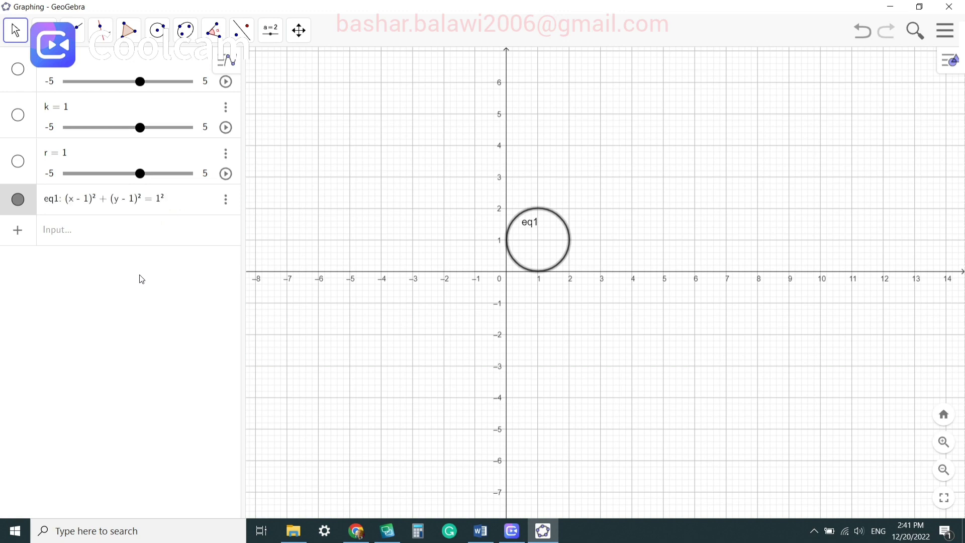
Animate the circle's radius slider r, raise its speed to 2×, and stop the animation.
click(226, 174)
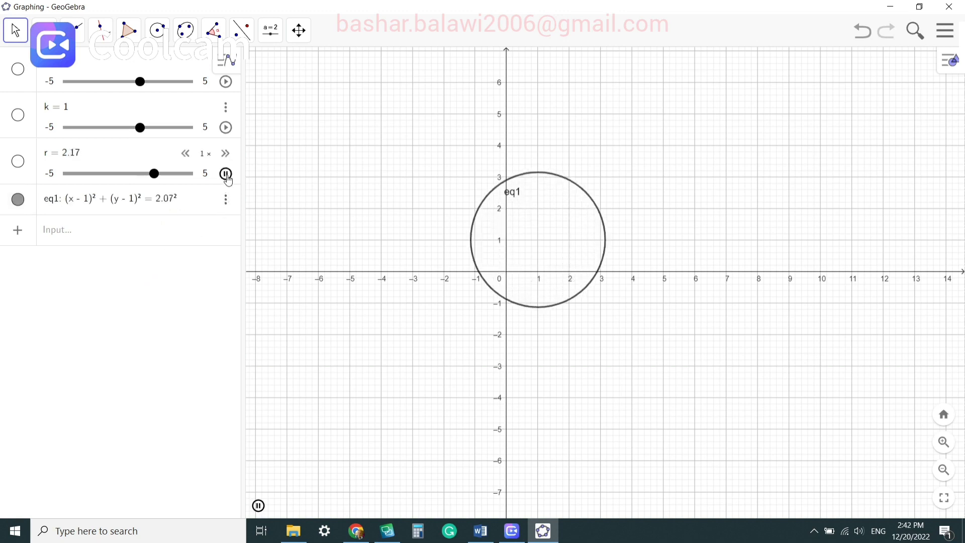
click(225, 154)
click(225, 155)
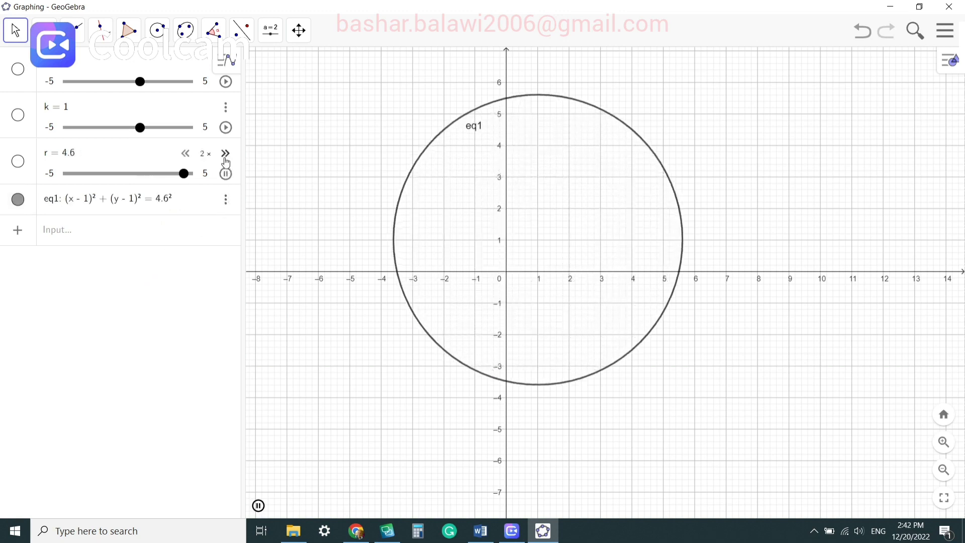
click(225, 174)
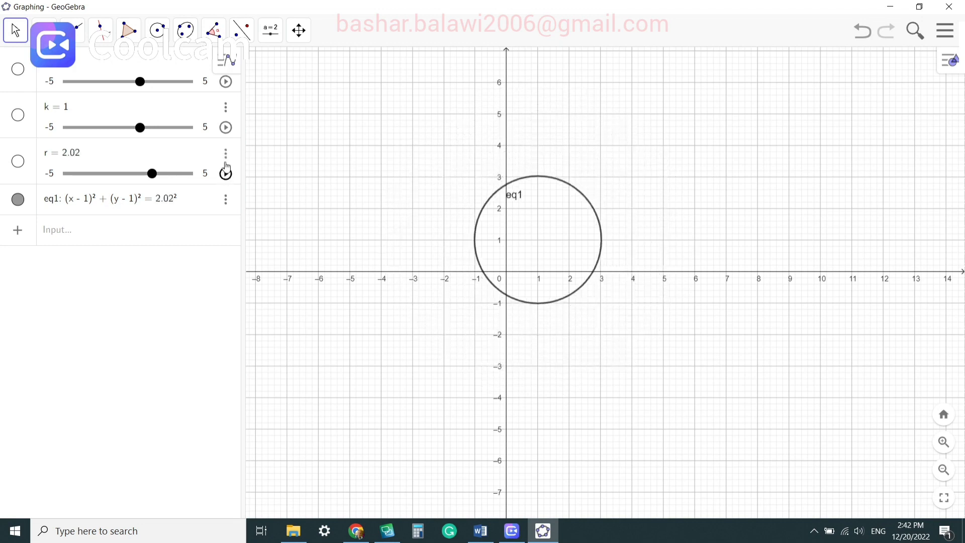
Animate k alone and stop it, and run h, k and r together with a reduced animation speed for r.
click(225, 128)
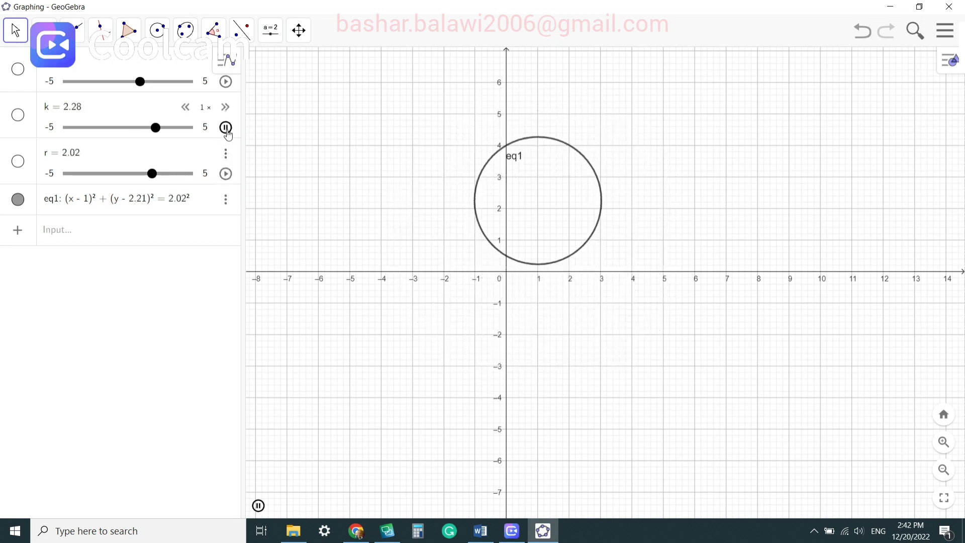
click(225, 128)
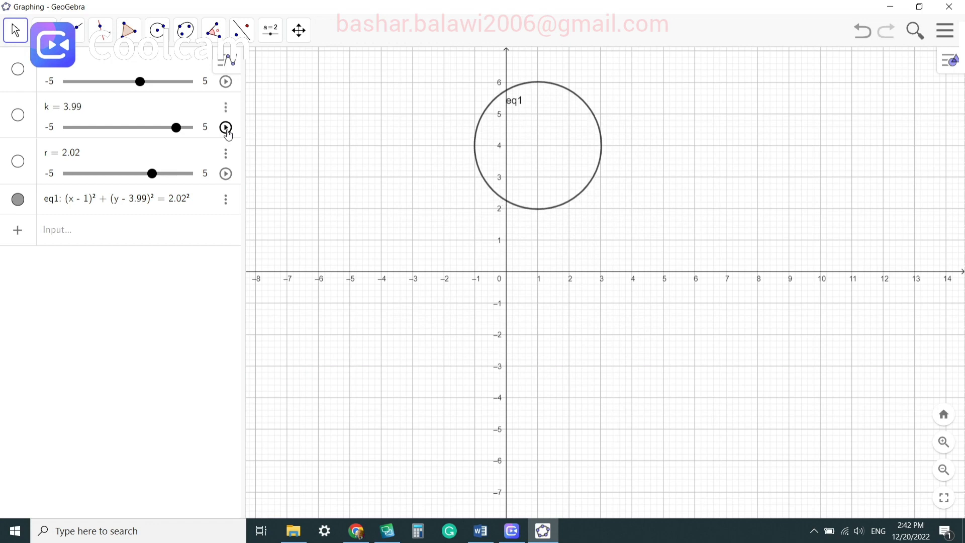
click(226, 82)
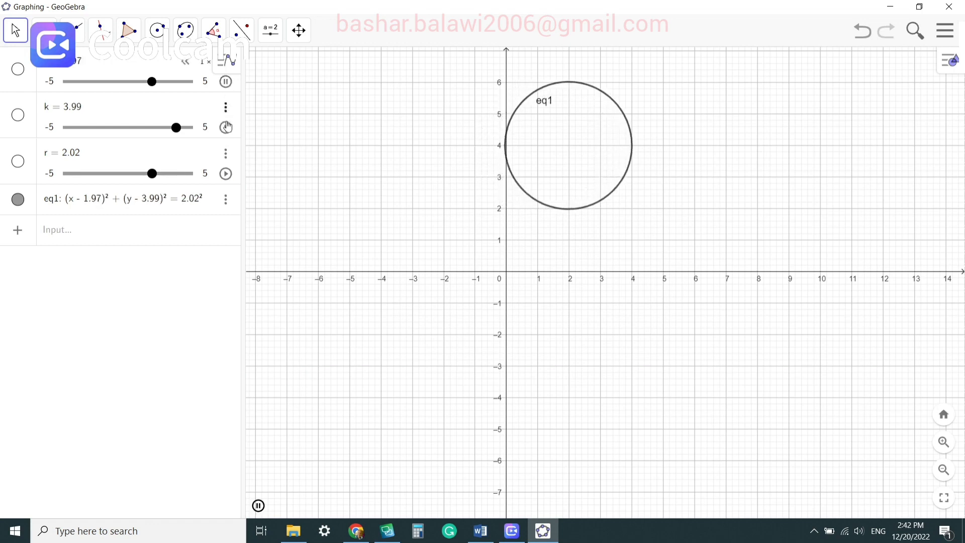
click(226, 128)
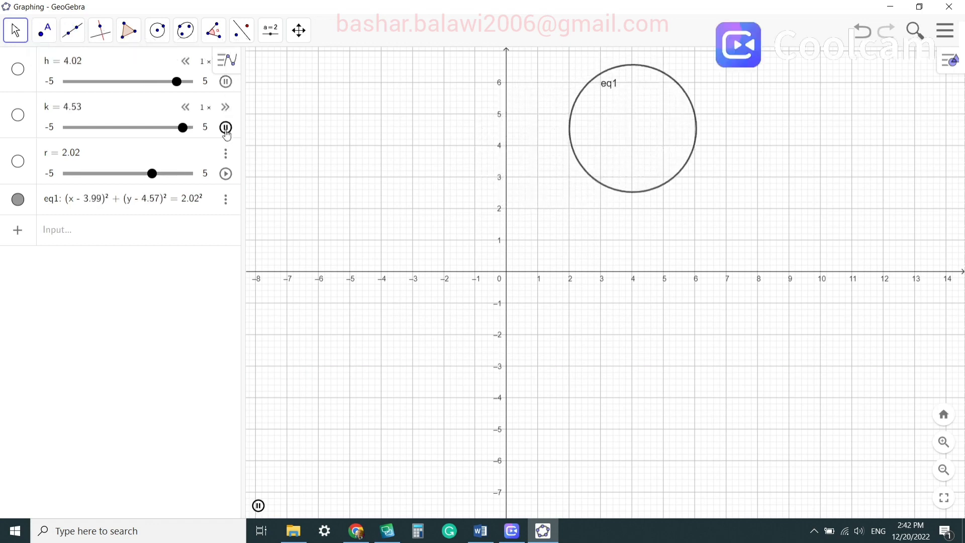
click(225, 173)
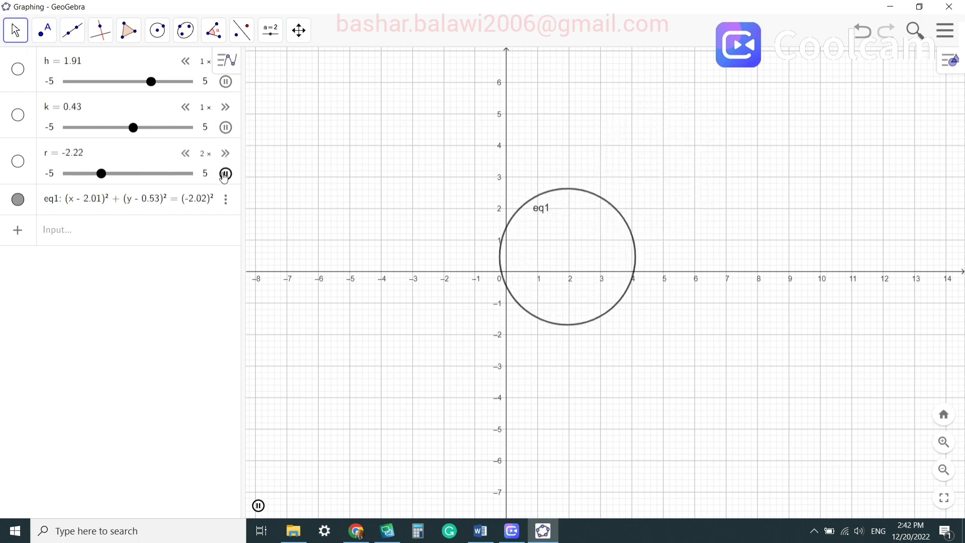
click(186, 153)
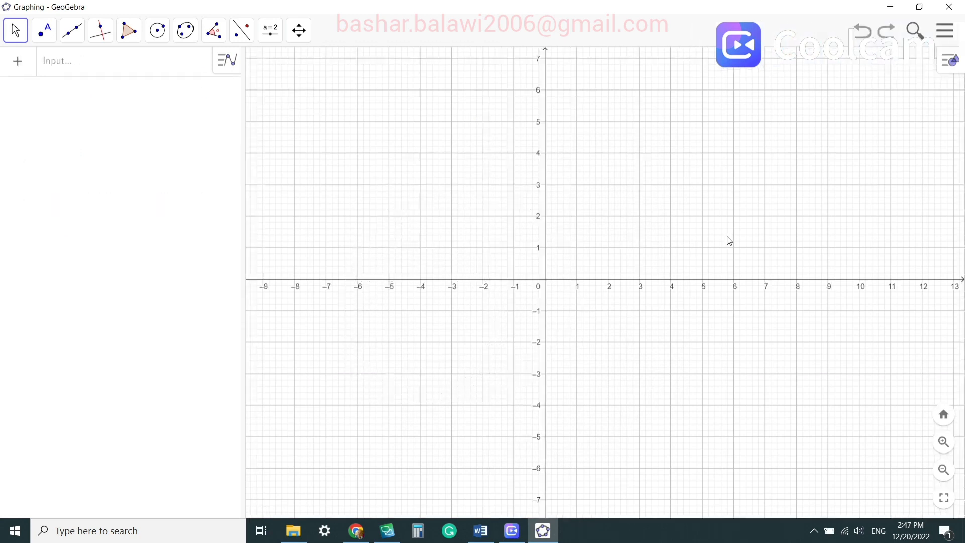
drag(709, 196, 662, 209)
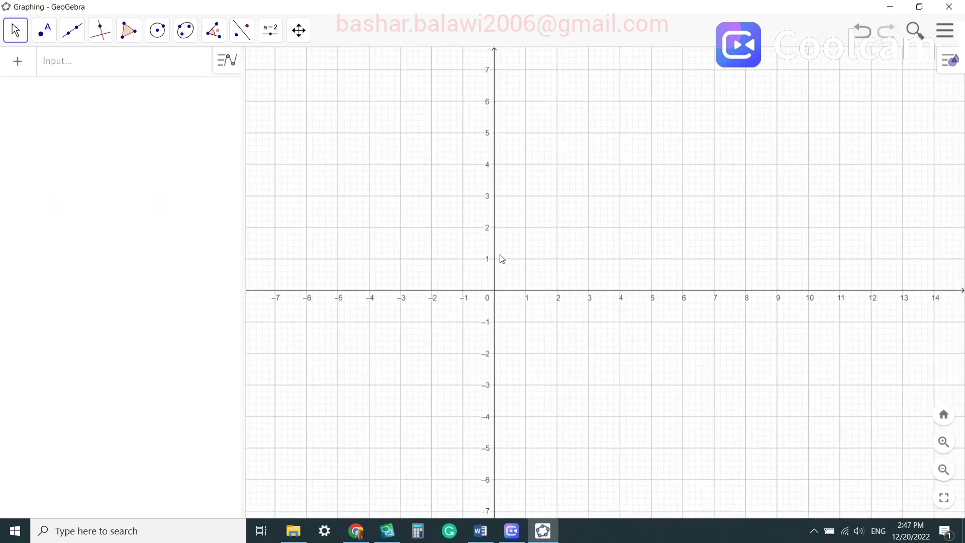
scroll(483, 268, up, 4)
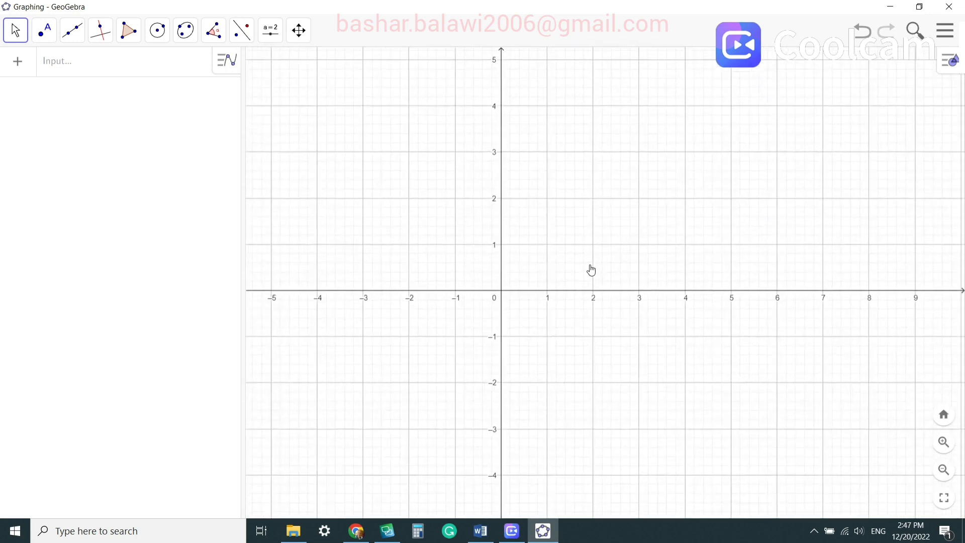
scroll(592, 261, down, 3)
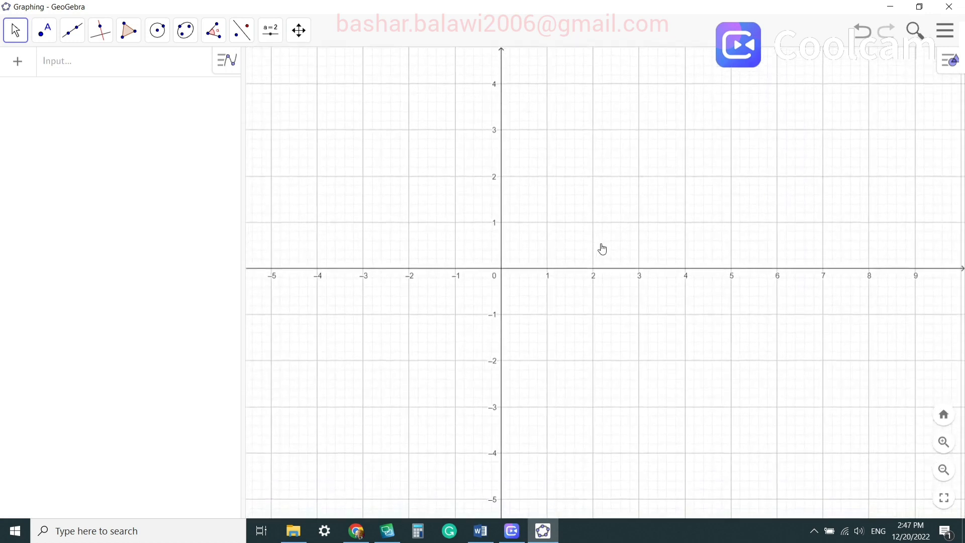
scroll(631, 236, left, 3)
scroll(632, 231, down, 1)
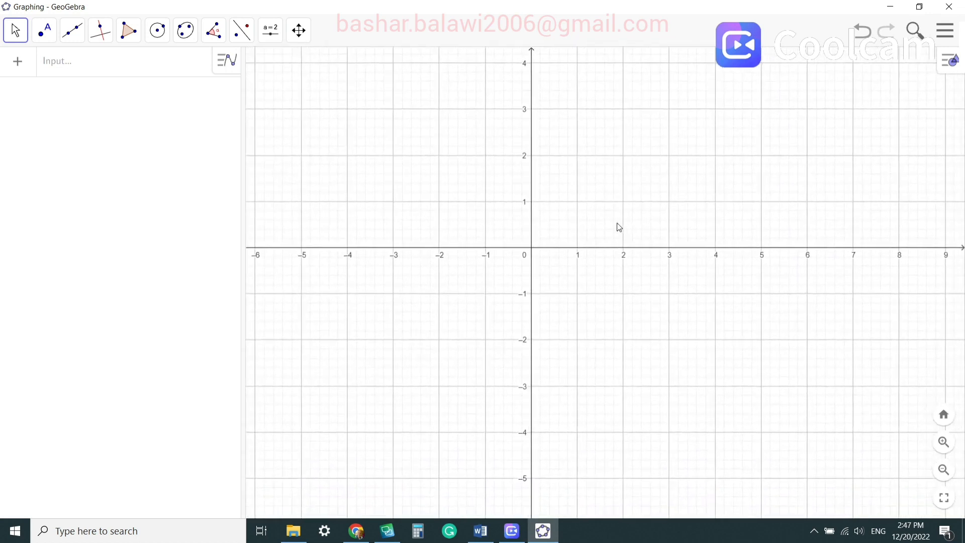
Plot the implicit heart curve (x^2+y^2-1)^3-x^2 y^3=0 and enlarge it in the view.
click(69, 67)
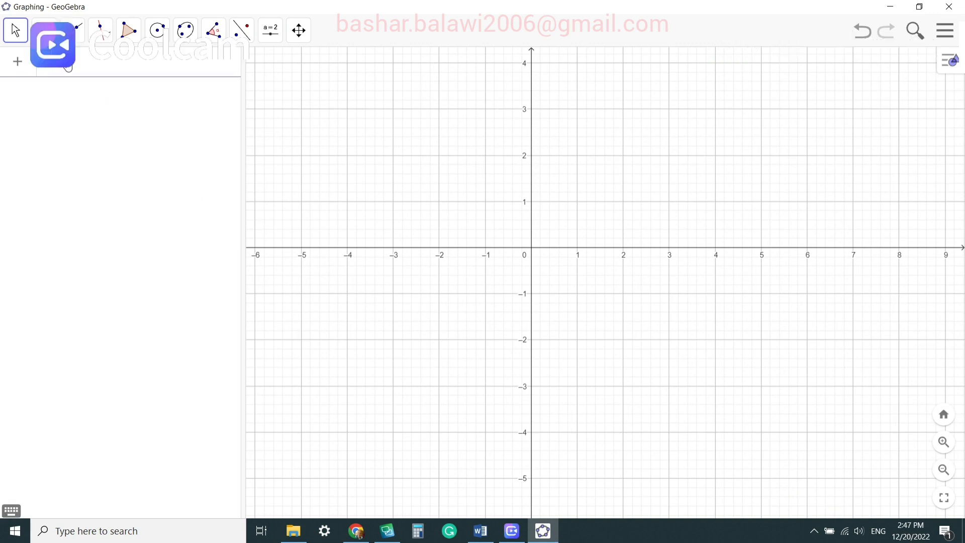
text((x^2+y^2-1)^3-x^2 y^3=0)
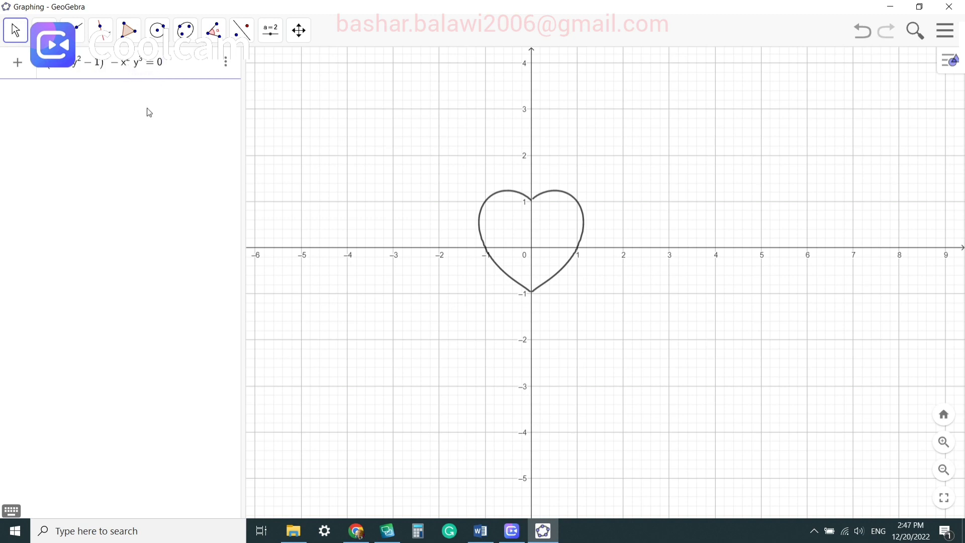
key(Return)
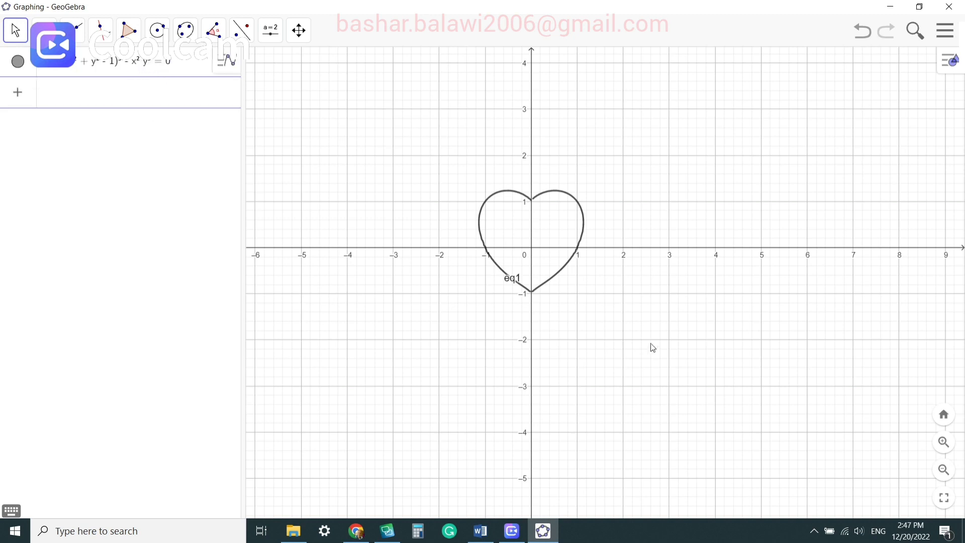
drag(612, 302, 581, 285)
scroll(546, 247, up, 3)
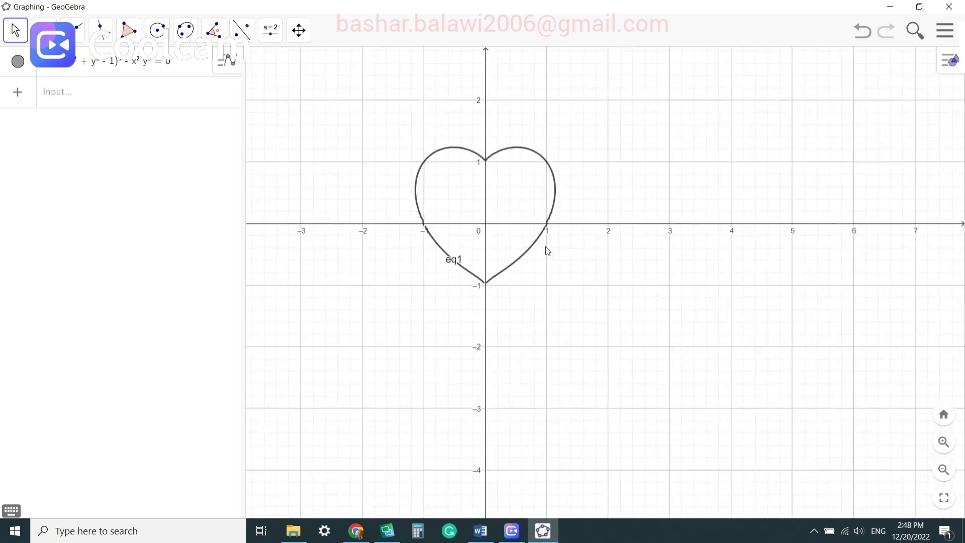
scroll(547, 251, up, 1)
drag(545, 255, 577, 330)
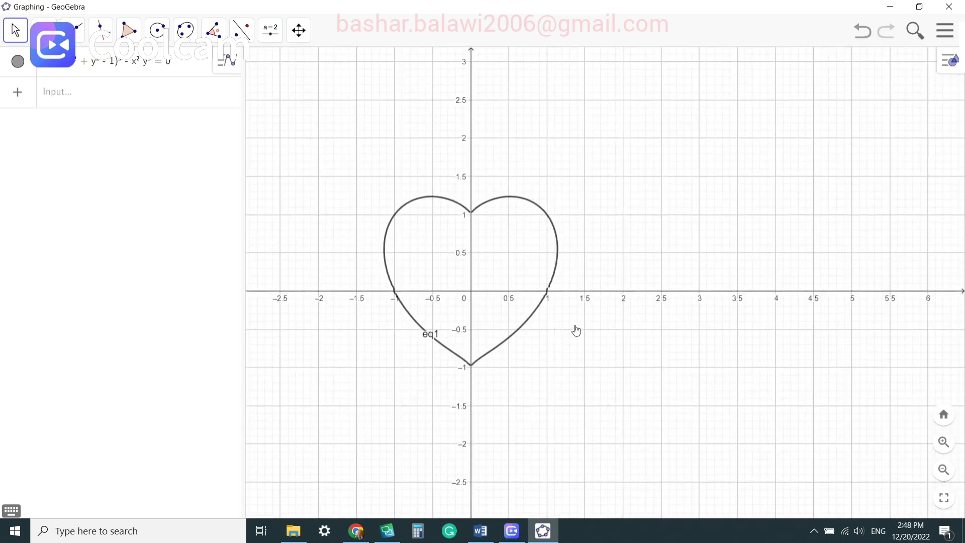
Change the colour of the heart curve to red.
click(560, 336)
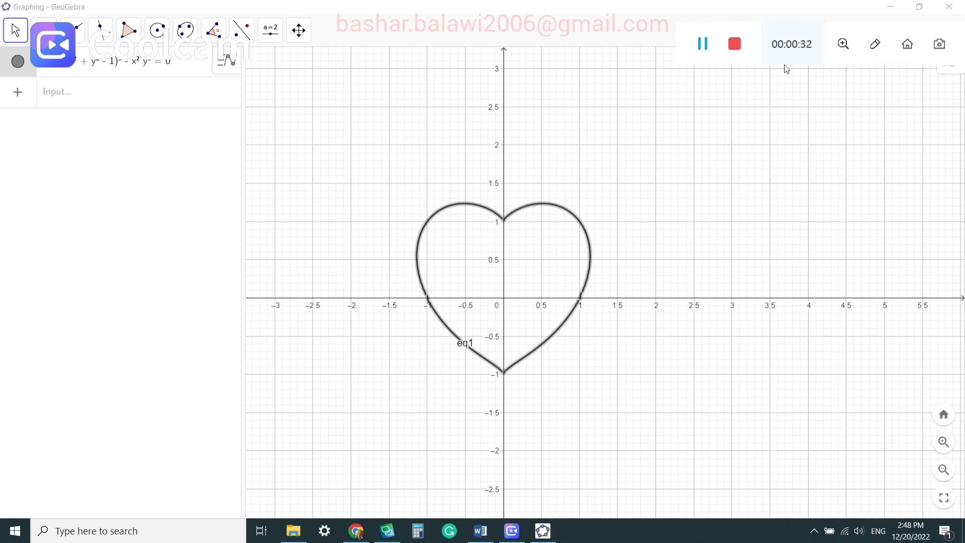
click(910, 111)
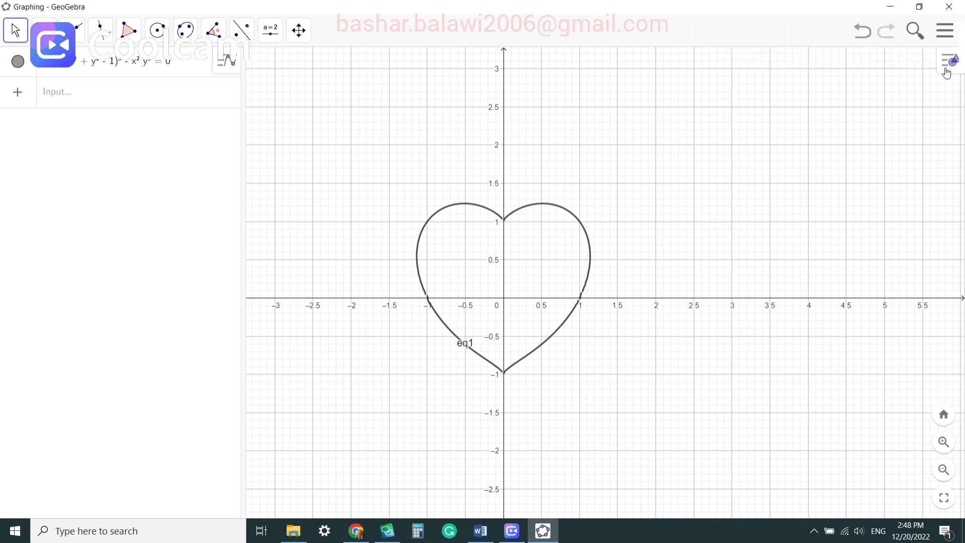
click(946, 67)
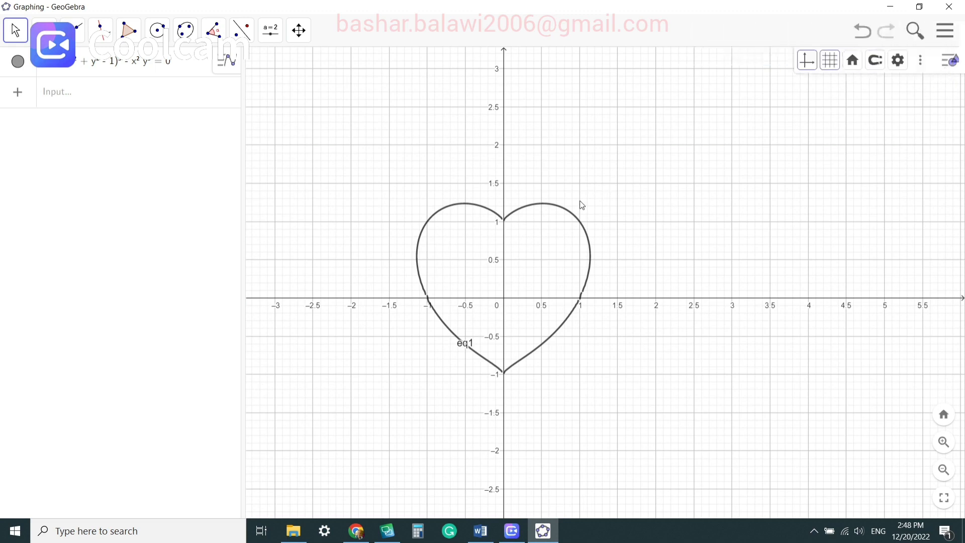
click(567, 217)
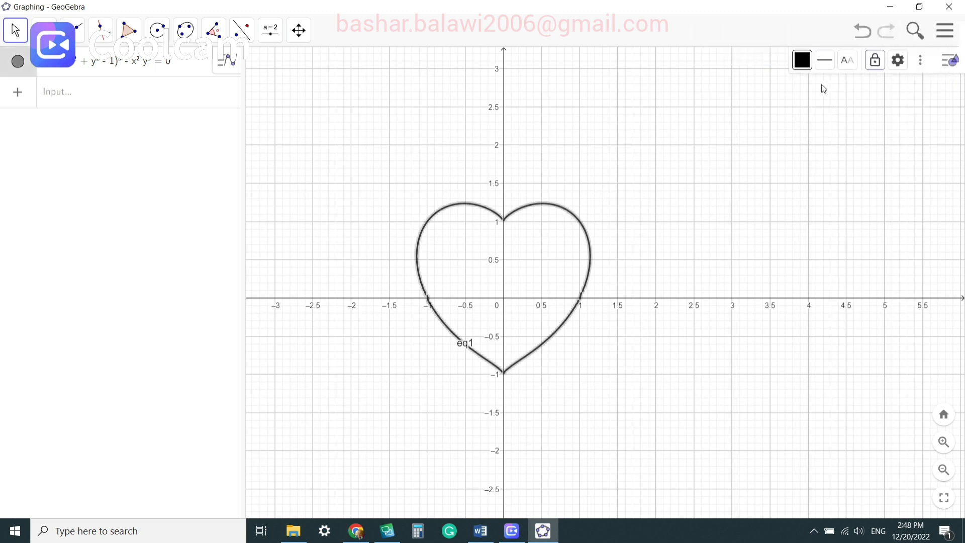
click(802, 60)
click(892, 87)
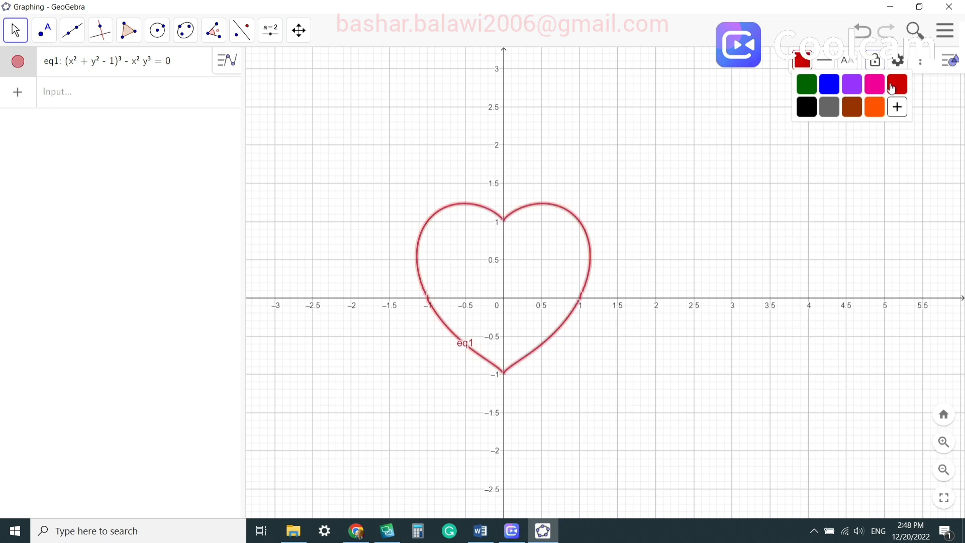
click(688, 188)
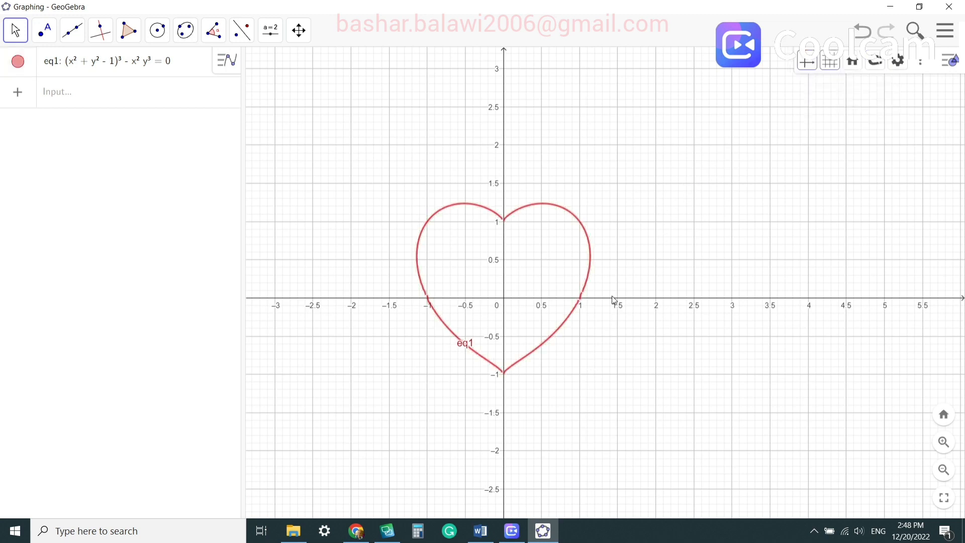
mouse_move(961, 45)
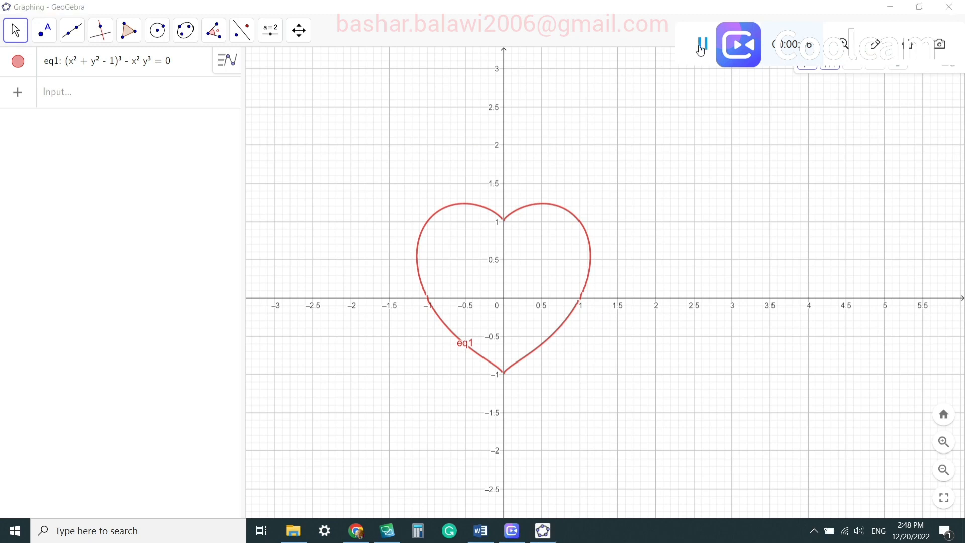
Plot f(x)=x^(2/3)+0.9 (3.3-x^2)^(1/2) sin(a π x) with a slider for a, and delete the implicit heart curve.
click(119, 103)
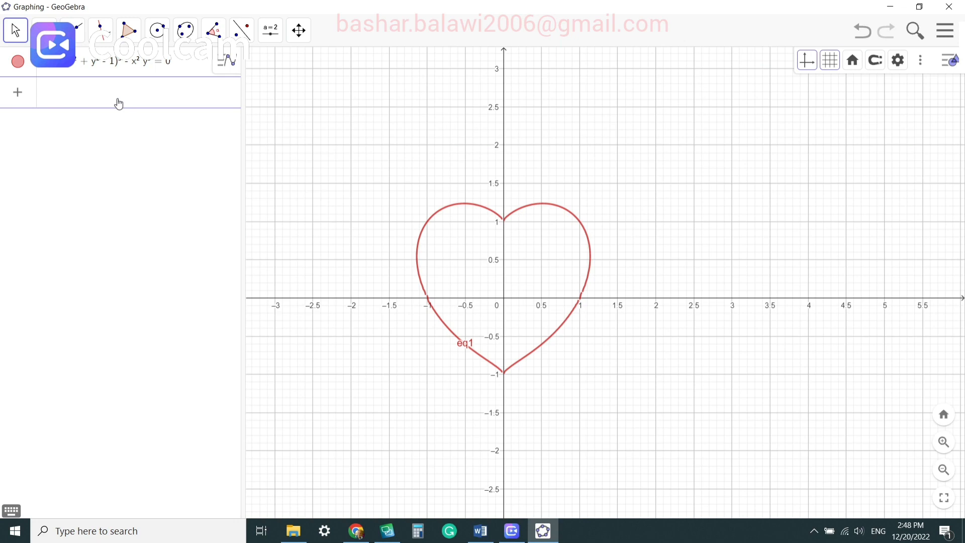
text(f(x)=x^(2/3)+0.9 (3.3-x^2)^(1/2) sin(a π x))
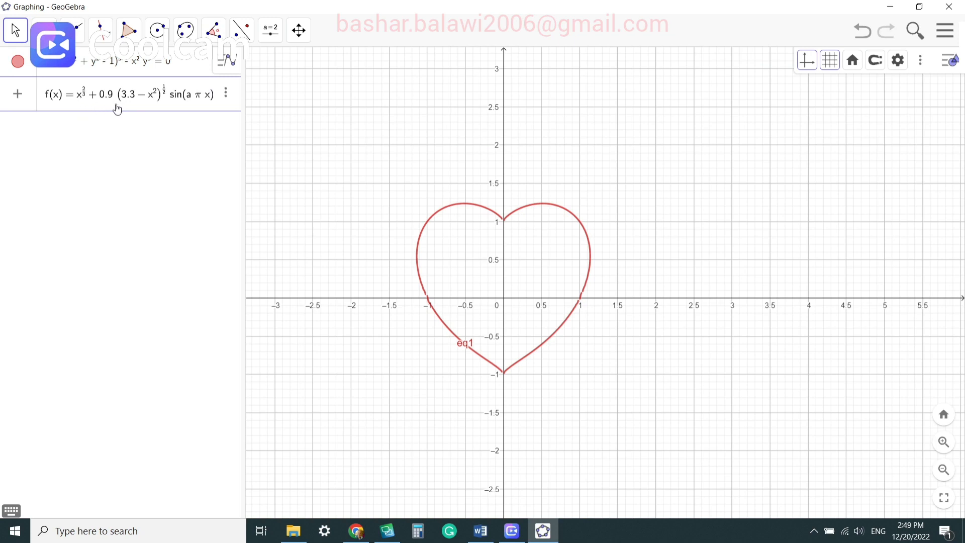
key(Return)
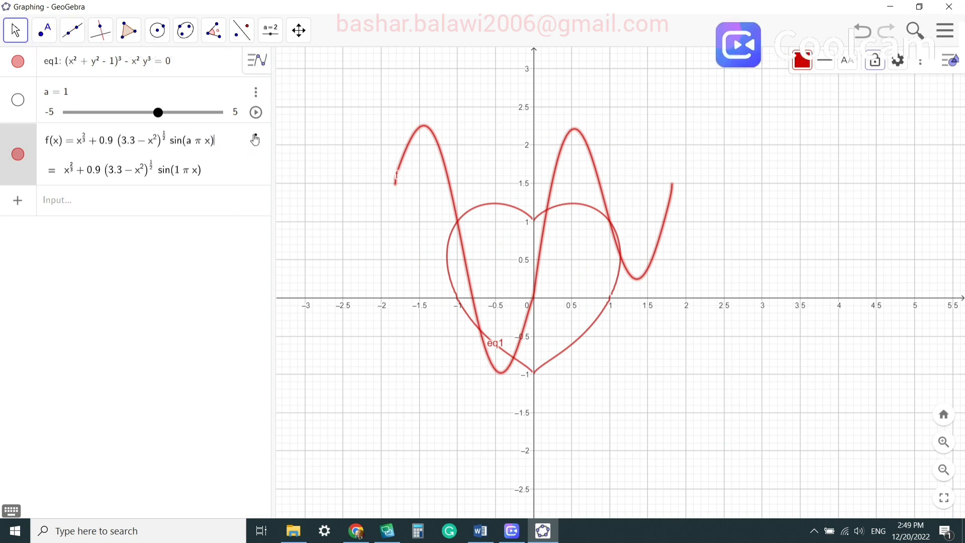
click(217, 229)
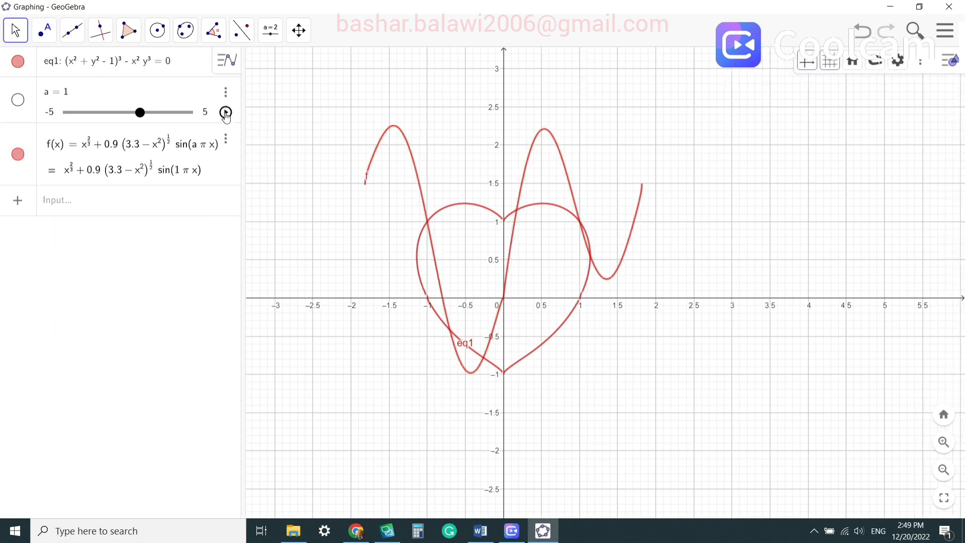
click(465, 206)
key(Delete)
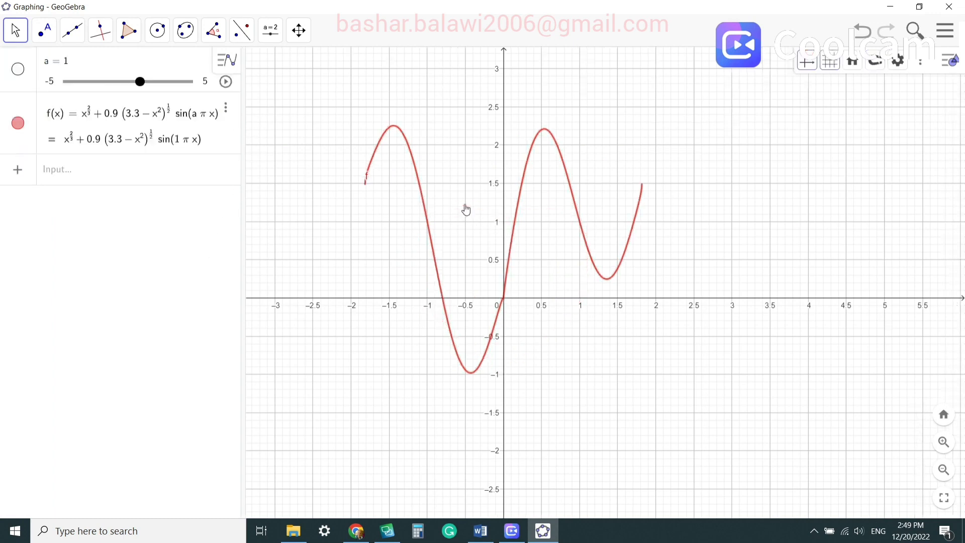
Run the animation of slider a with the whole curve in view and stop it.
click(226, 82)
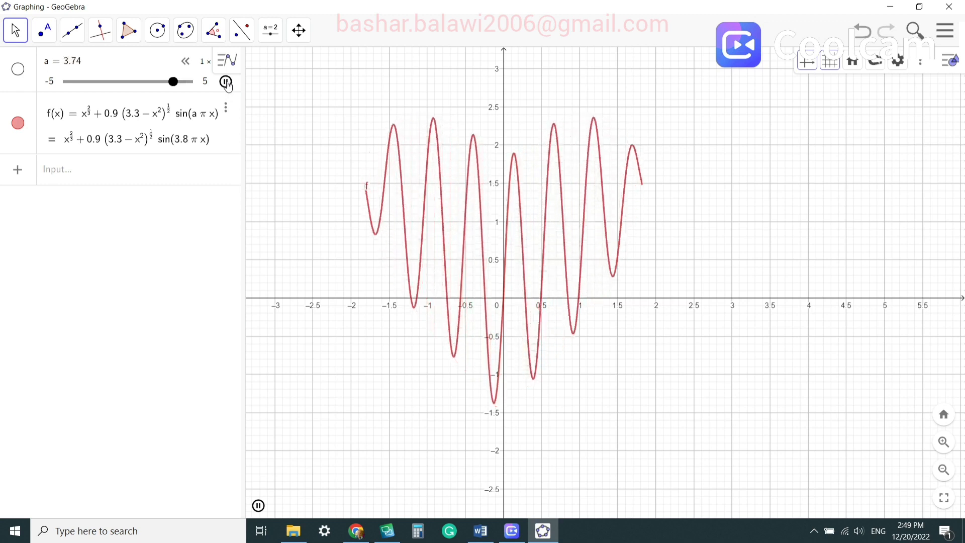
scroll(787, 382, down, 2)
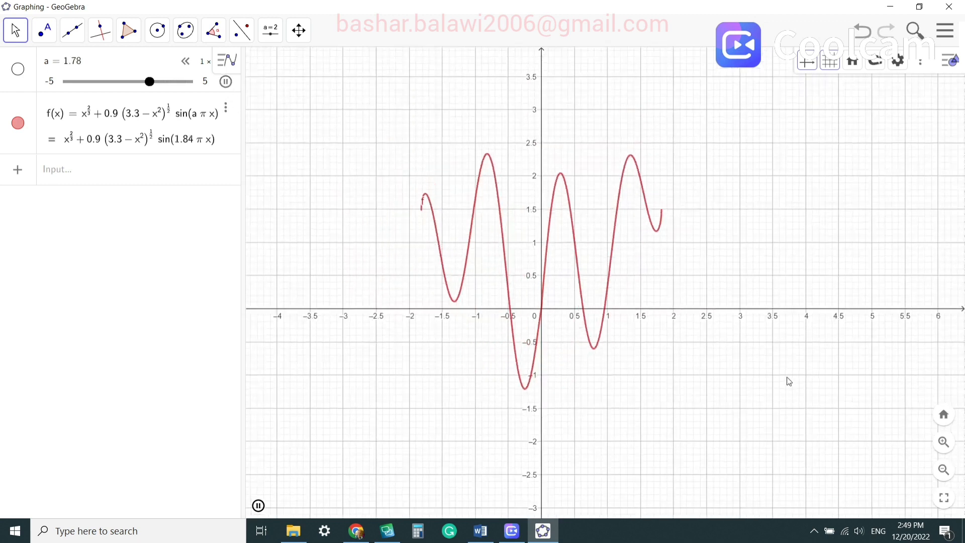
scroll(787, 378, down, 2)
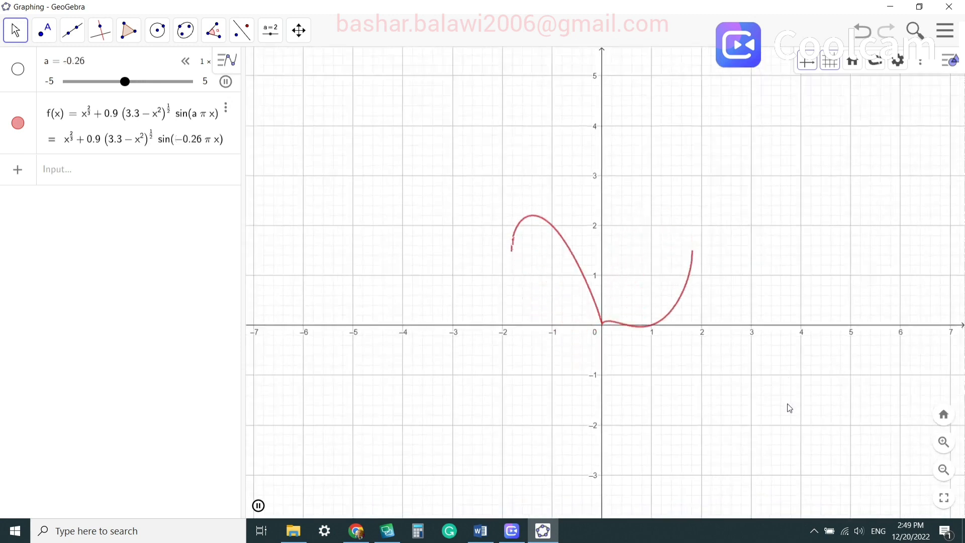
drag(789, 407, 712, 355)
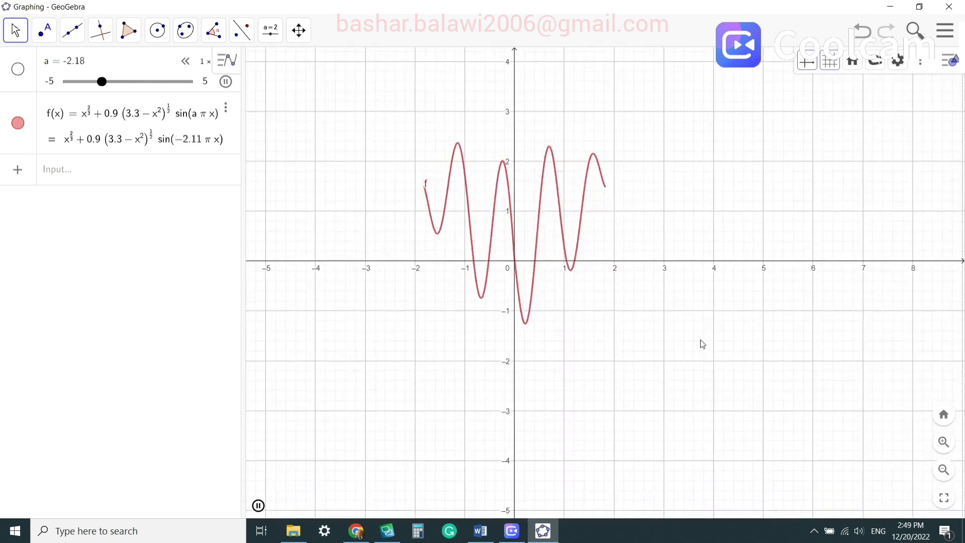
scroll(702, 345, down, 4)
drag(724, 422, 680, 399)
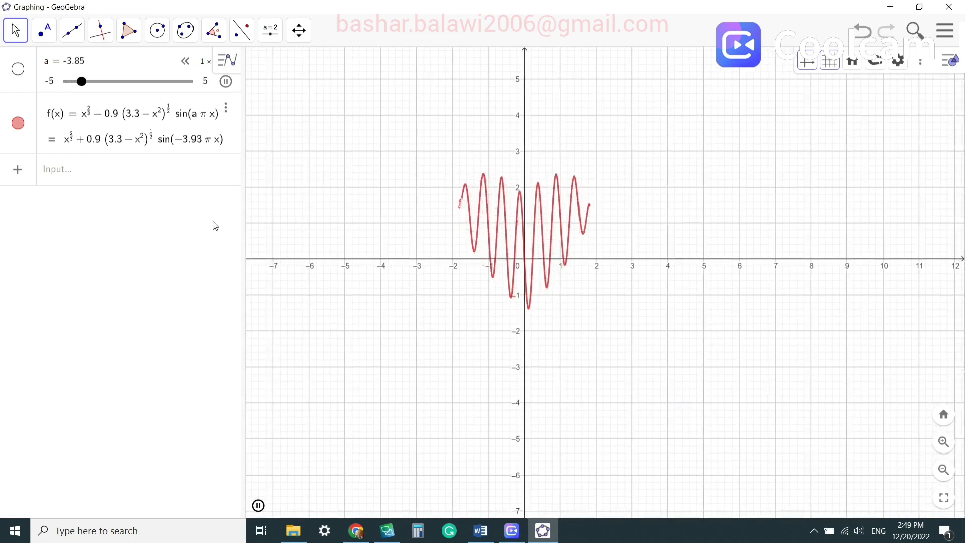
click(225, 81)
click(142, 69)
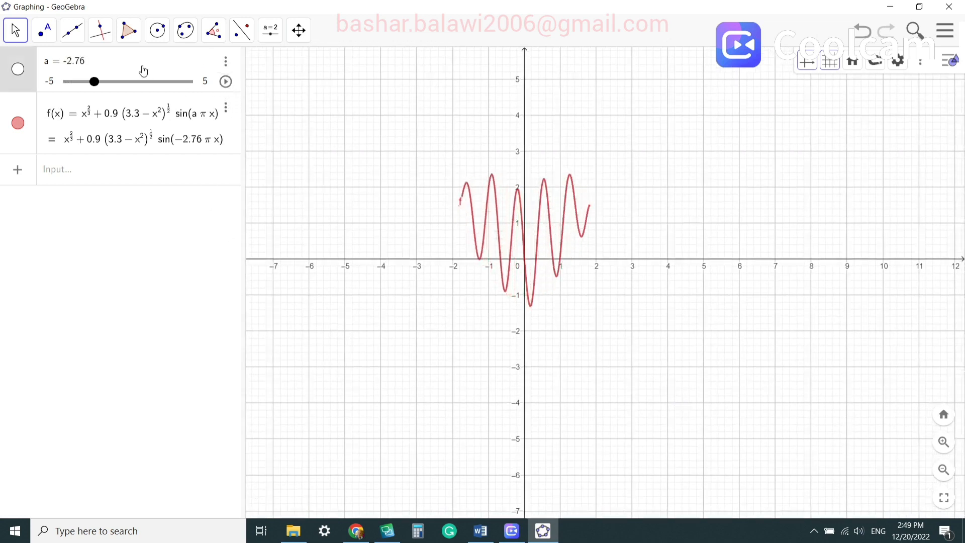
Set the range of slider a to a minimum of -10 and a maximum of 10.
click(206, 83)
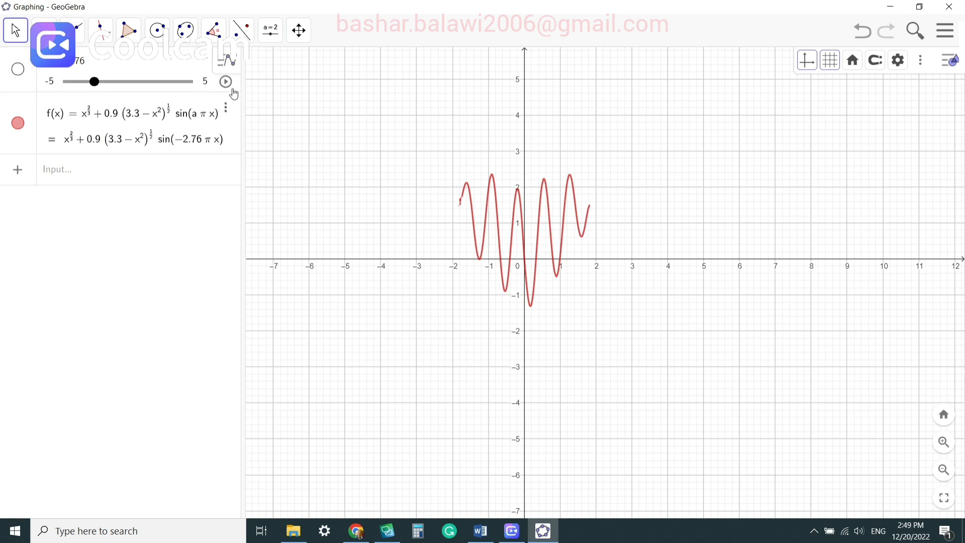
click(225, 82)
click(225, 81)
click(205, 82)
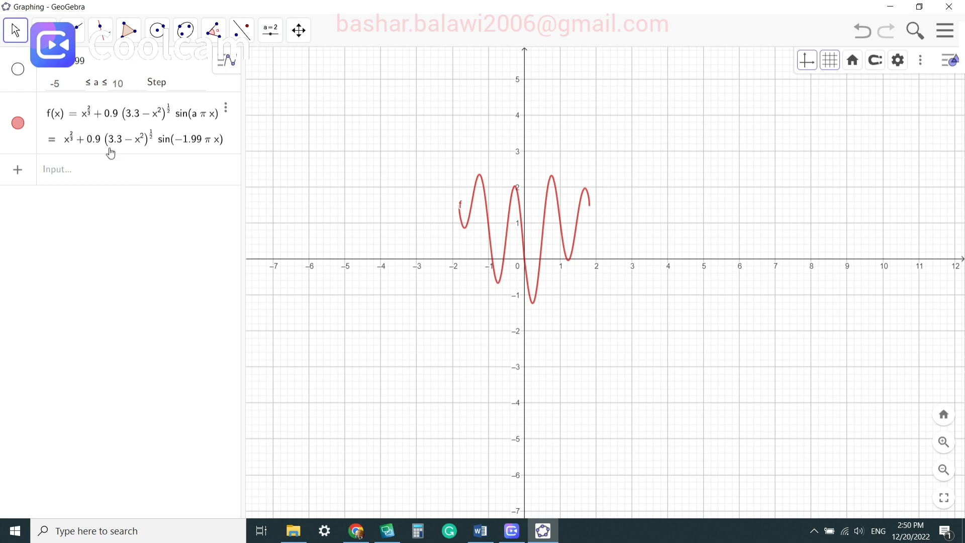
click(75, 273)
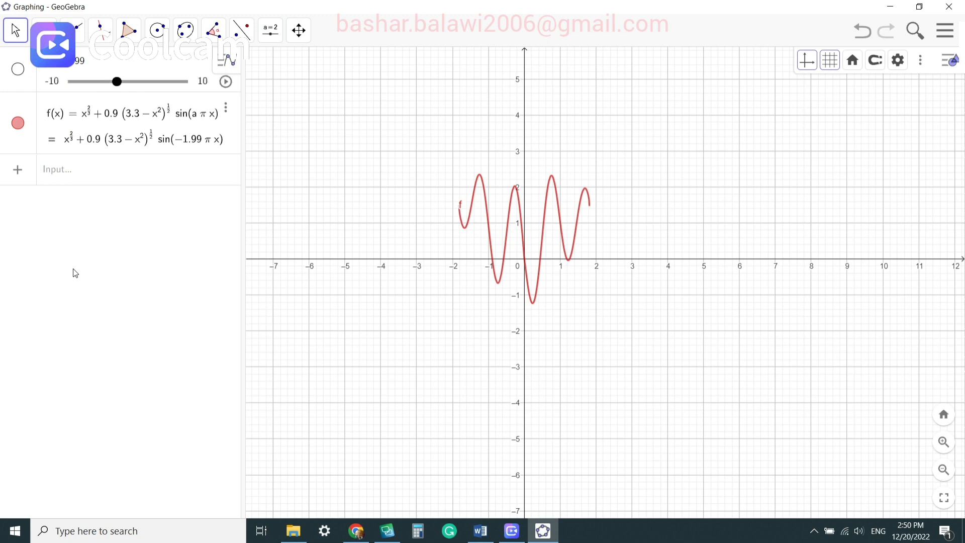
Animate slider a at 0.35× and 2× speed, and set a to 10 so the wave fills the heart shape.
click(226, 82)
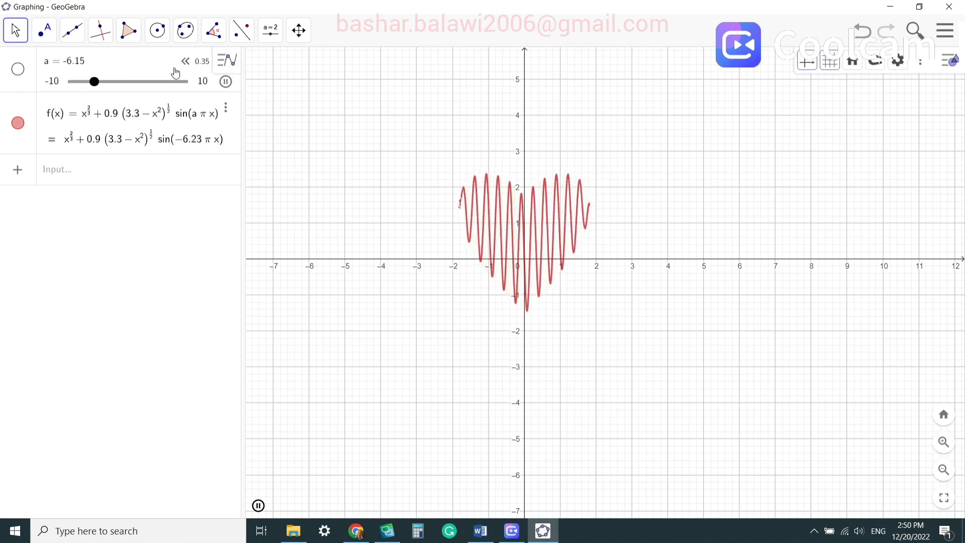
click(177, 69)
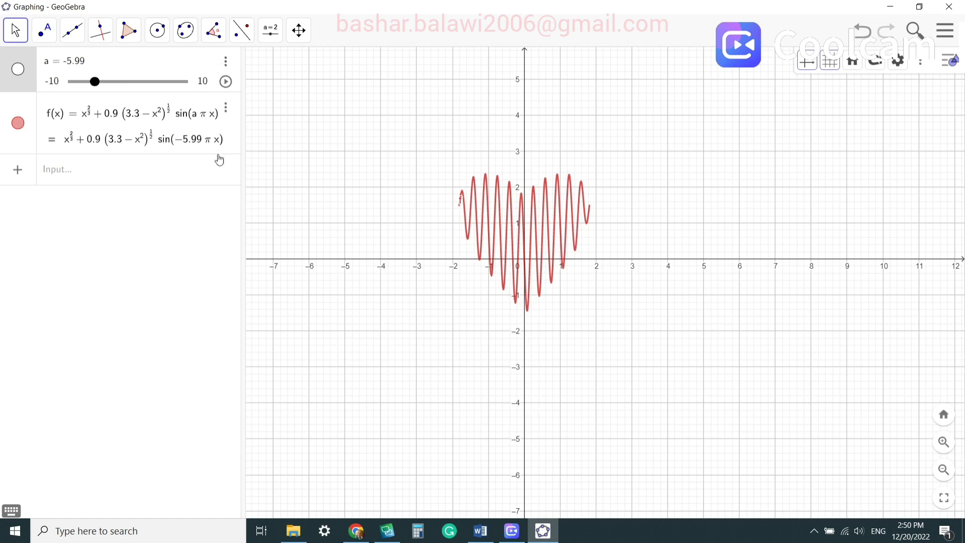
click(226, 82)
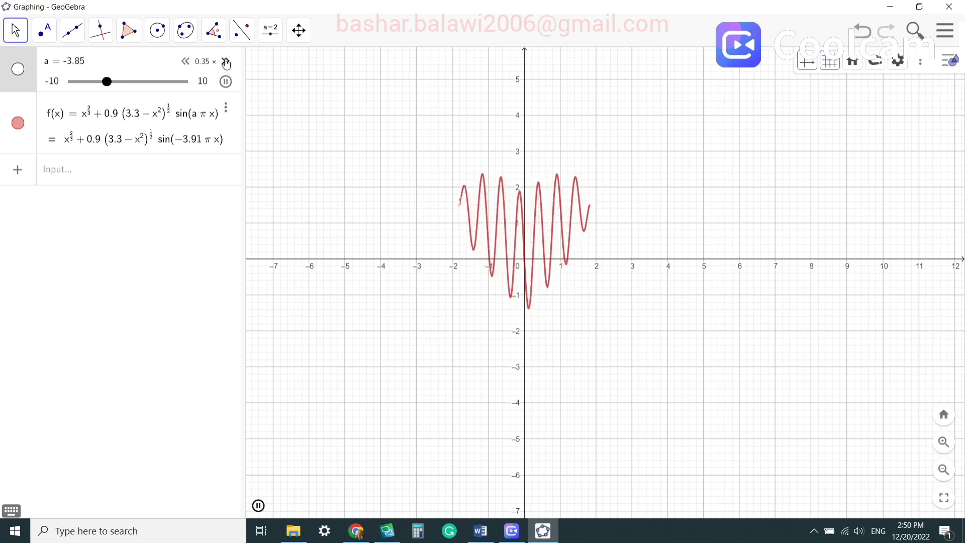
click(226, 63)
click(226, 63)
click(226, 63)
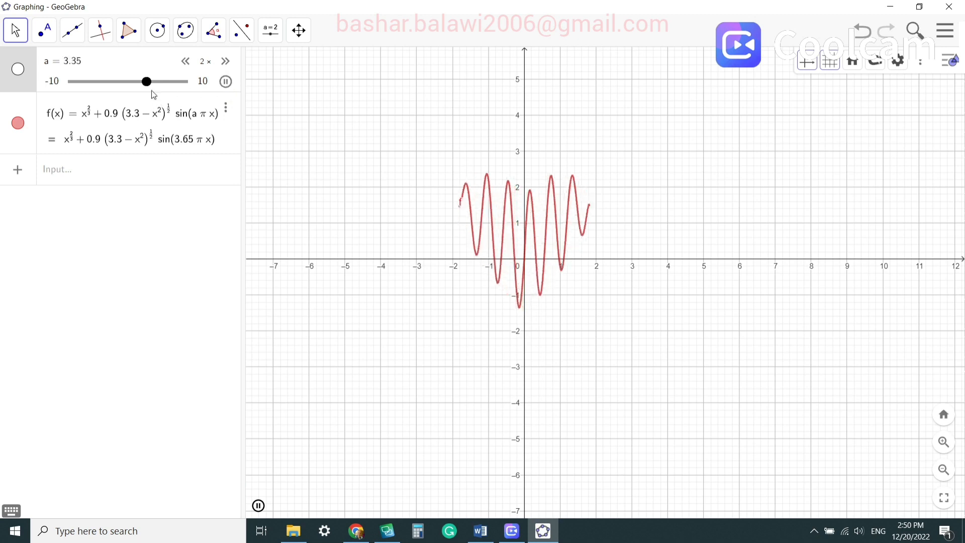
mouse_move(135, 85)
mouse_down()
mouse_move(185, 86)
mouse_move(69, 90)
mouse_move(146, 117)
mouse_move(191, 115)
mouse_up()
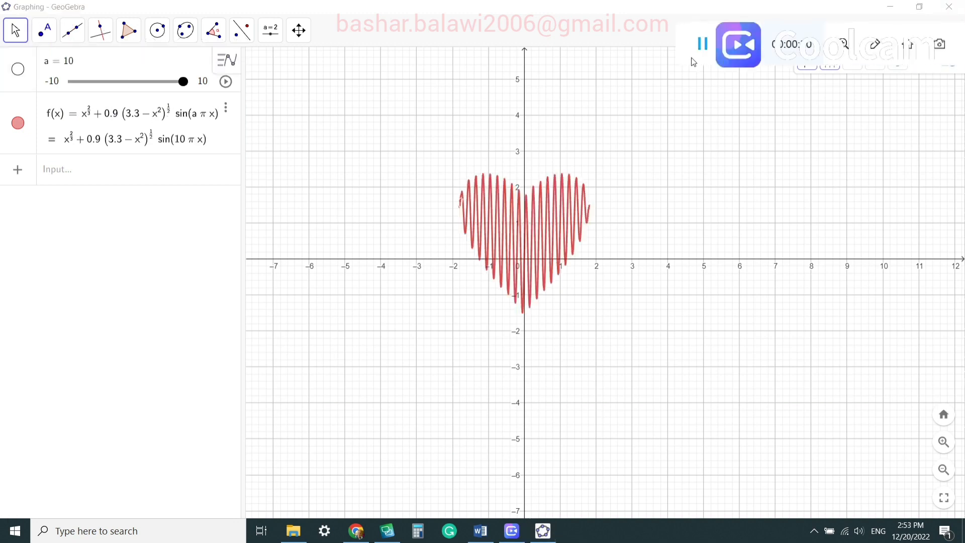
Delete the heart function f(x) and its slider a to clear the construction.
click(682, 189)
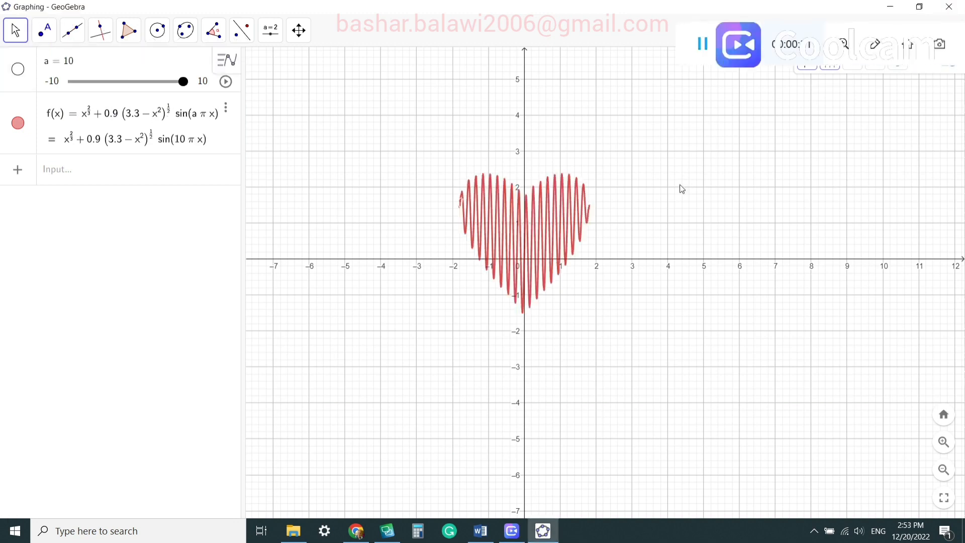
click(527, 261)
key(Delete)
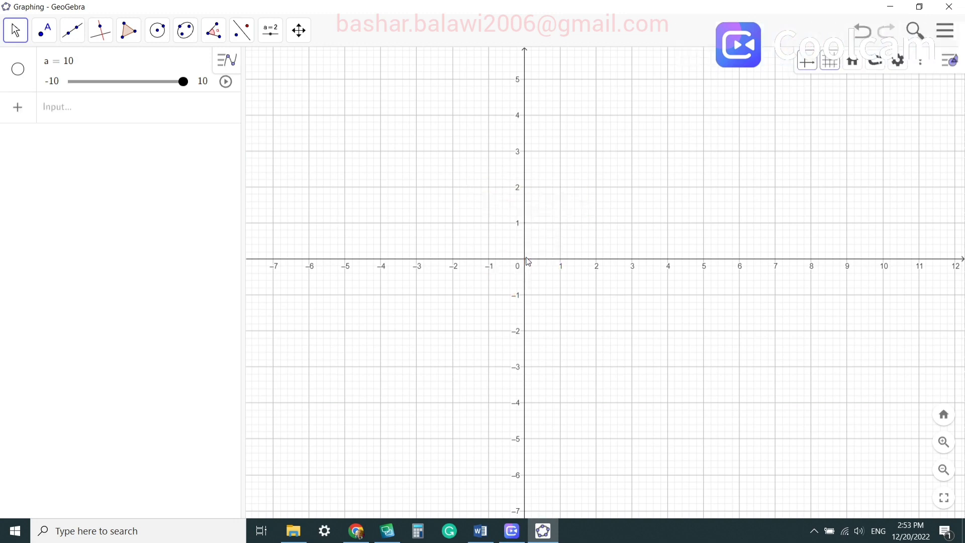
click(235, 62)
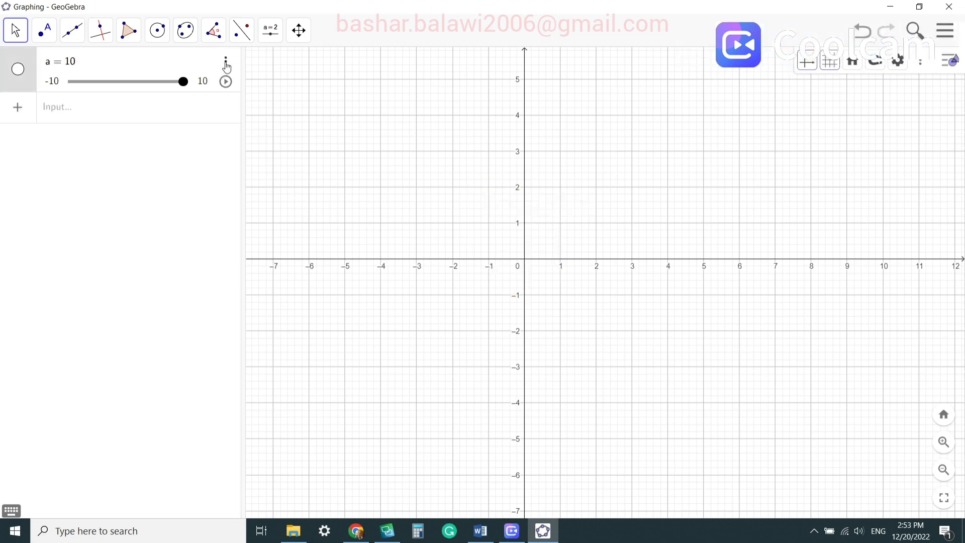
click(225, 61)
click(280, 91)
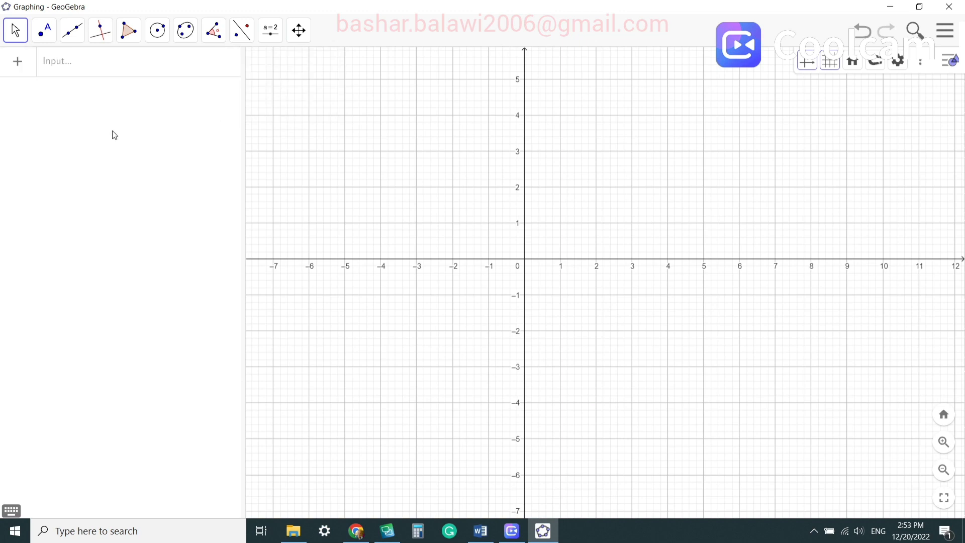
Plot the large circle (x + 0.0867)² + (y − 0.05908)² = 225.
click(97, 70)
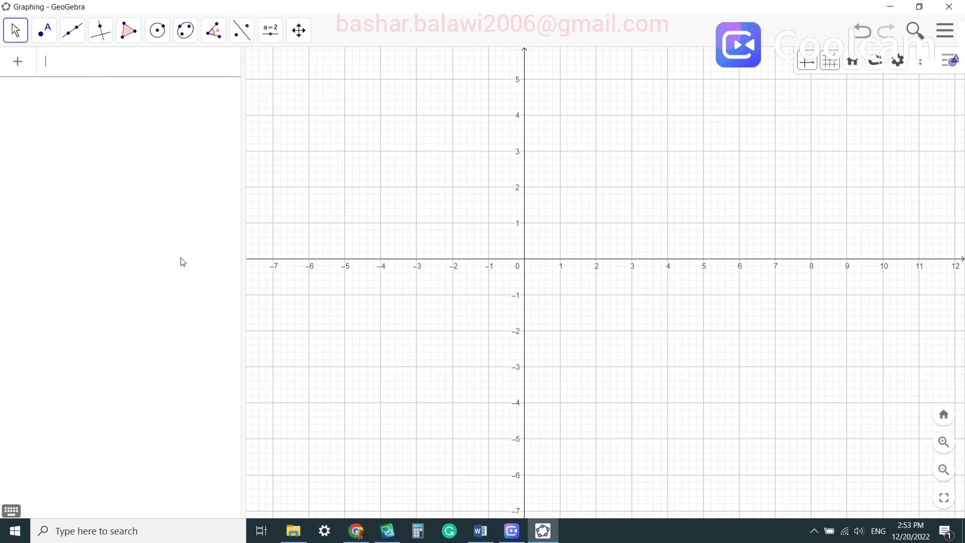
key(ctrl+v)
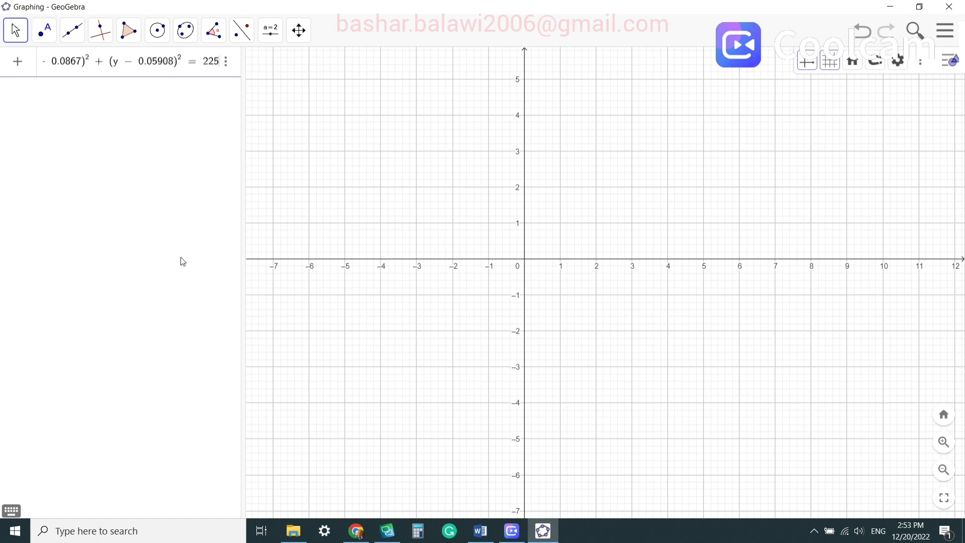
key(Return)
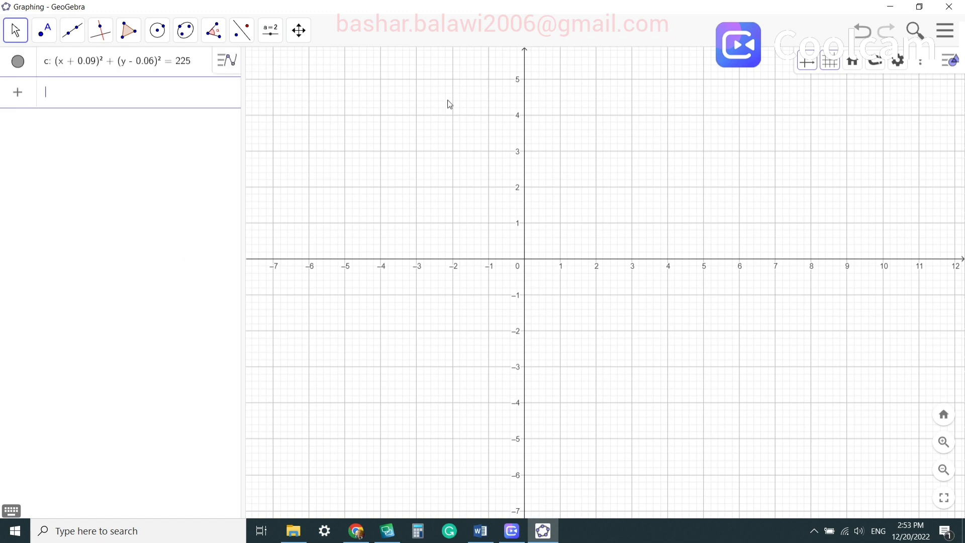
Plot the ellipse e: x² + 0.25y² = 1 centred on the origin.
mouse_move(962, 44)
click(703, 44)
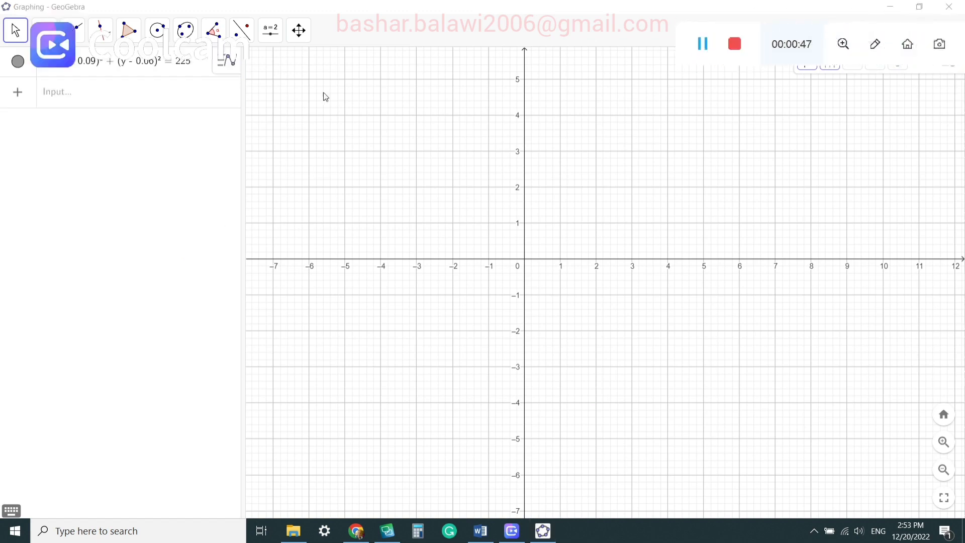
click(119, 99)
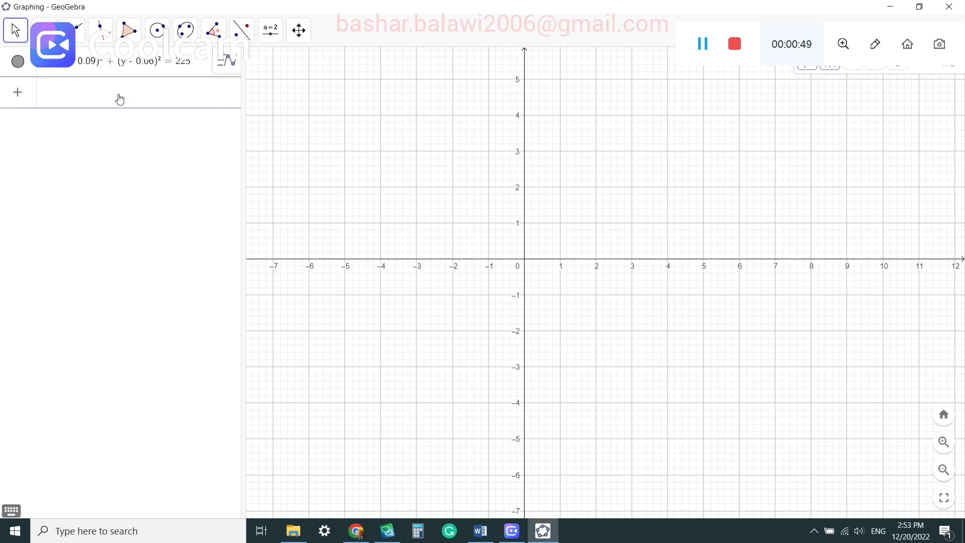
text(e: x² + 0.25y² = 1)
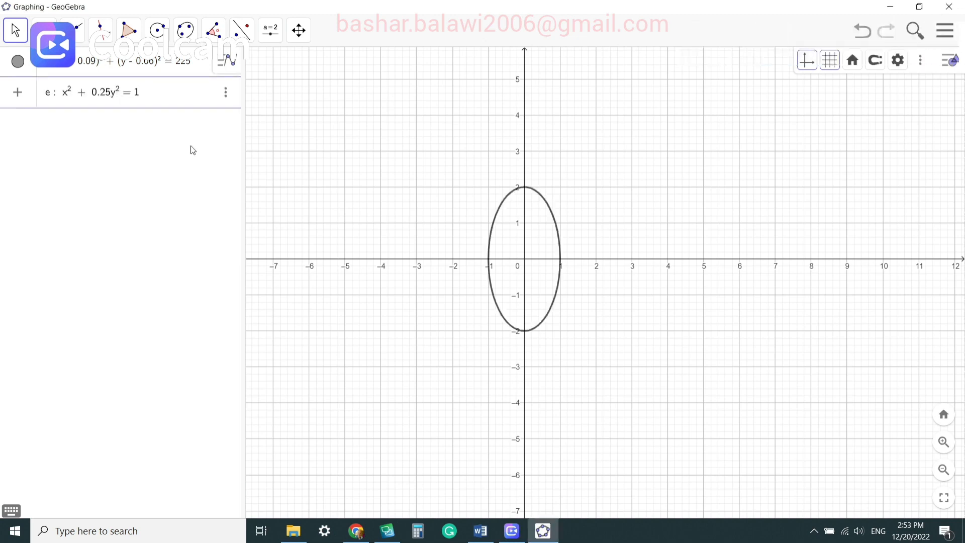
key(Return)
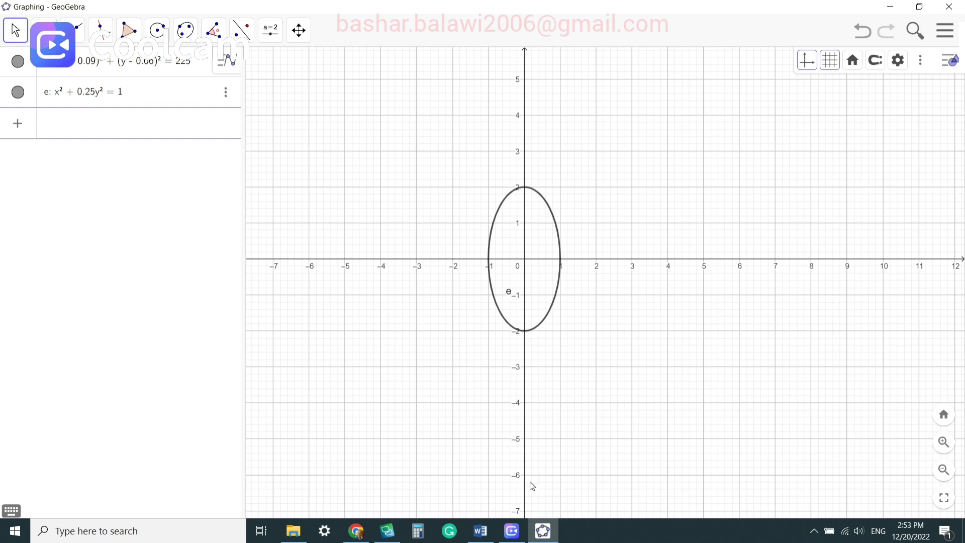
Add the restricted constant function a(x) = If(3 ≤ x − 1.3044613889937672 ≤ 8, 7) − 0.6504355661449477.
mouse_move(962, 44)
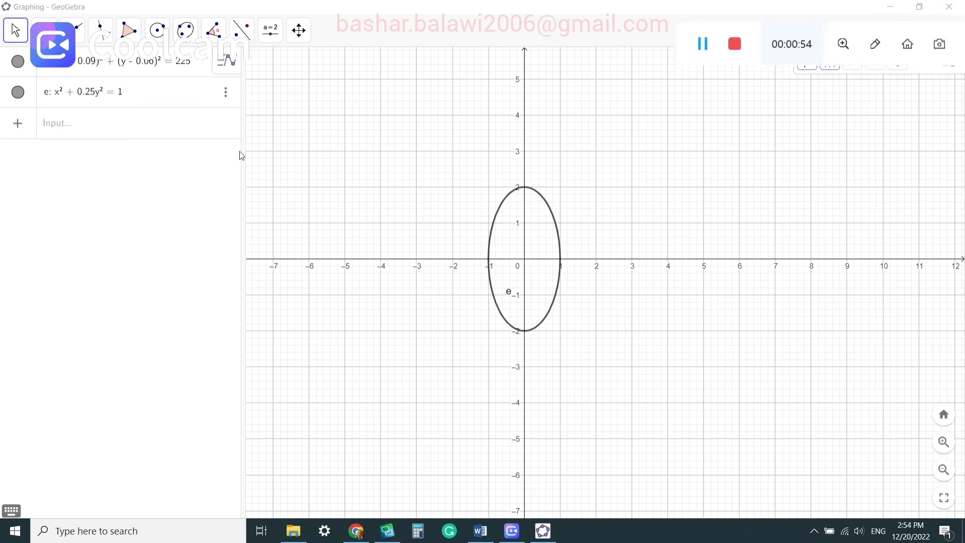
click(101, 136)
text(a(x) = If(3 ≤ x − 1.3044613889937672 ≤ 8, 7) − 0.6504355661449477)
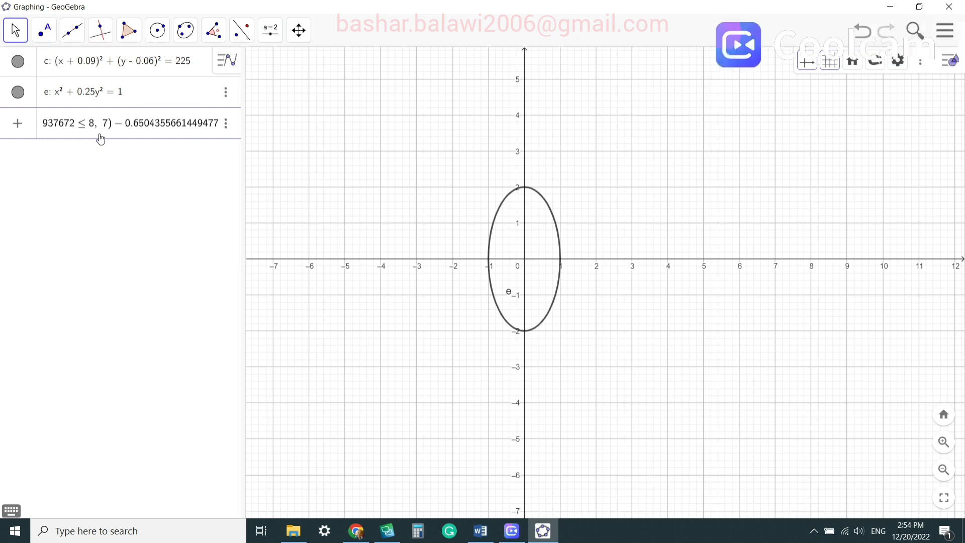
key(Return)
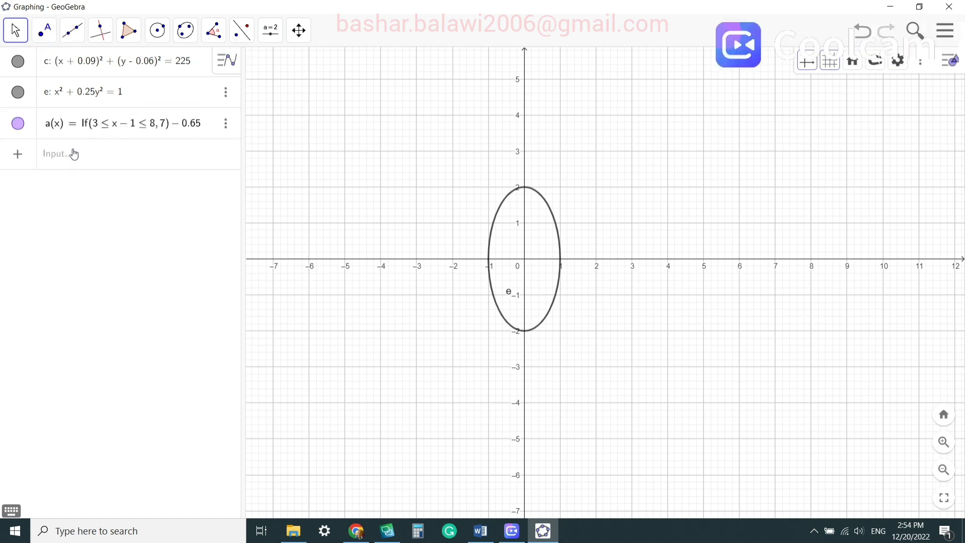
Add the restricted parabola d(x) = If(−2 ≤ x + 5.6 ≤ 2, 1/2 (x + 5.6)²) + 4.03.
click(74, 154)
key(ctrl+v)
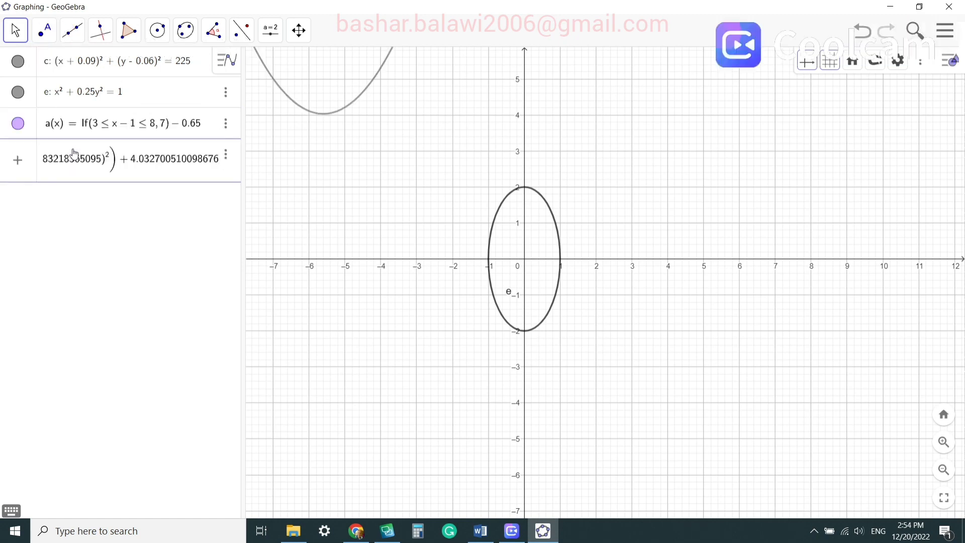
key(Return)
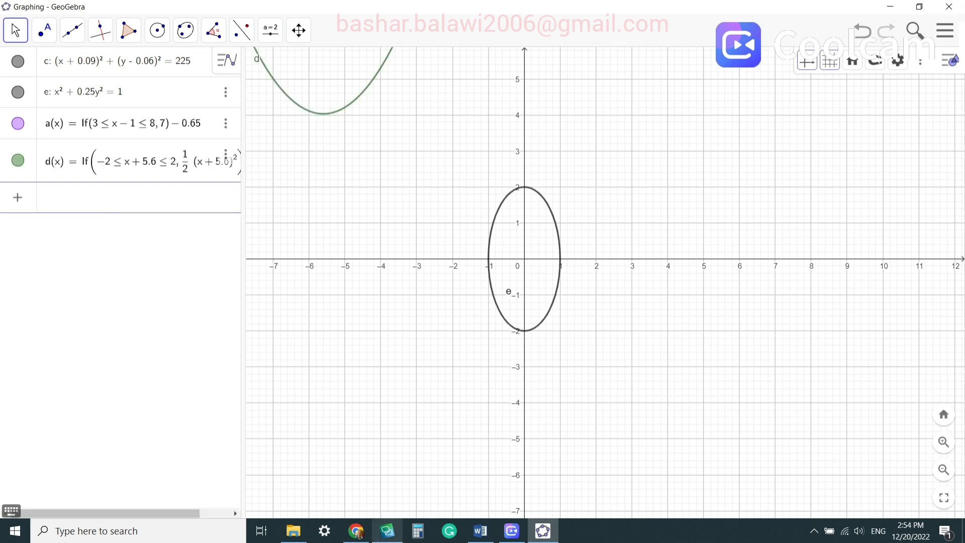
Add the restricted cosine wave f(x) = If(−8 ≤ x − 0.02 ≤ 8, 2 cos(x − 0.02) − 3) − 5.01.
mouse_move(359, 537)
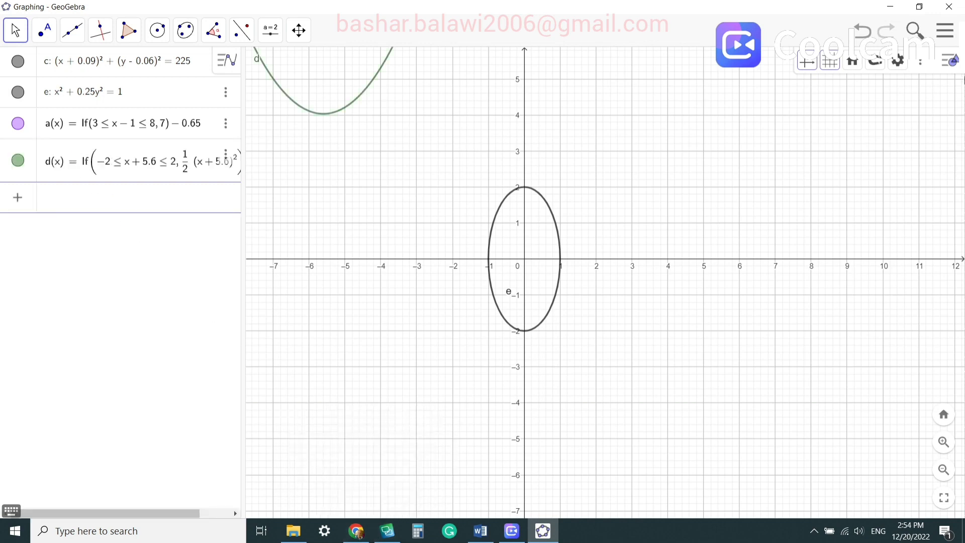
mouse_move(700, 55)
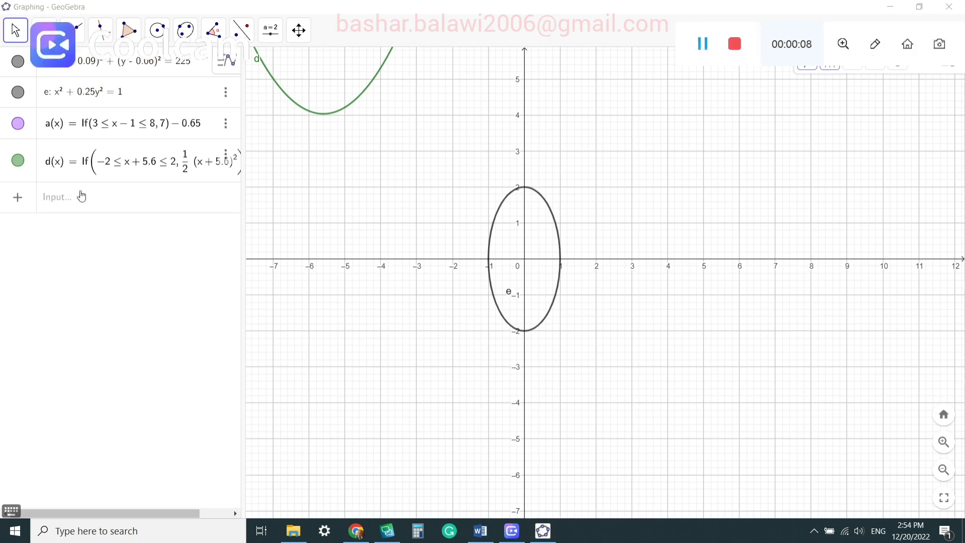
click(84, 197)
key(ctrl+v)
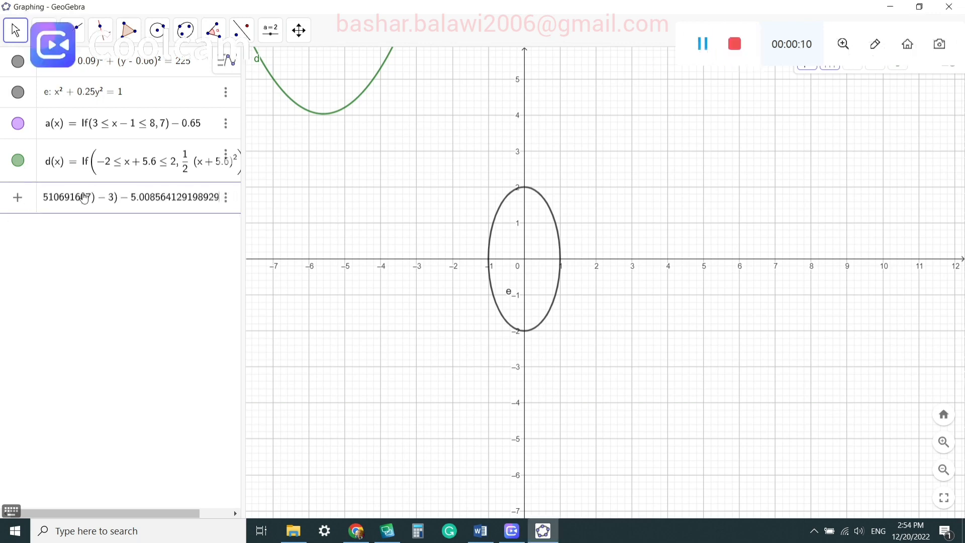
key(Return)
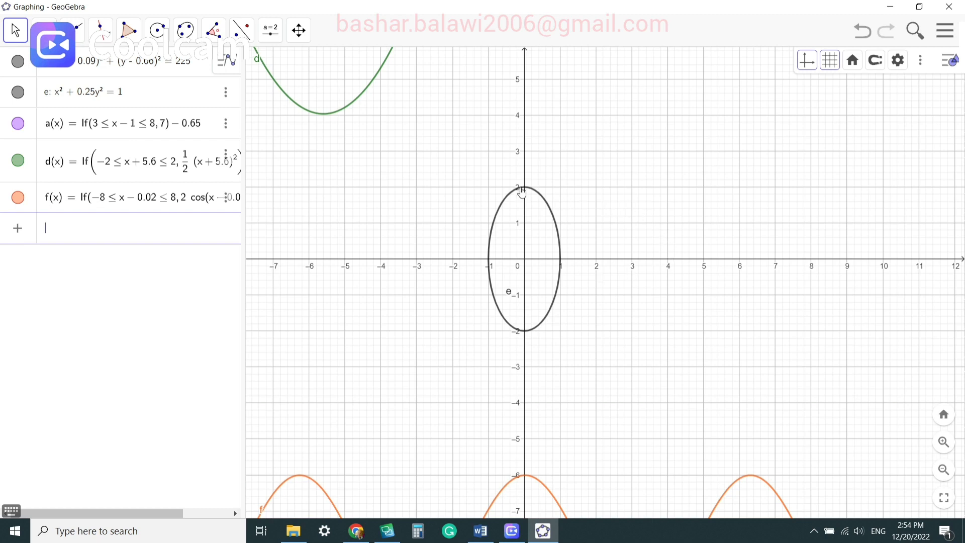
Examine the complete face drawing, highlighting the ellipse, the horizontal segment, the wave and the outer circle in turn.
click(521, 185)
click(523, 192)
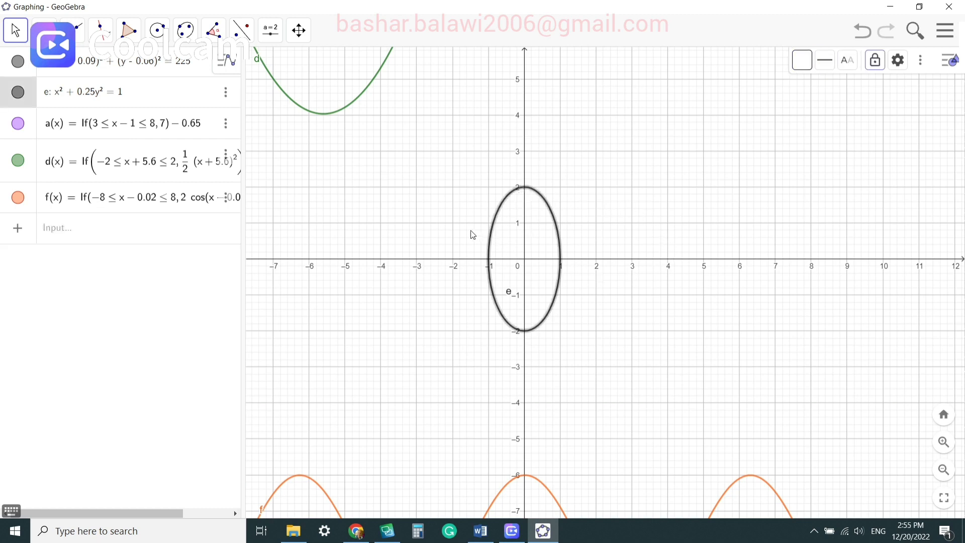
scroll(472, 235, down, 4)
scroll(472, 235, down, 4)
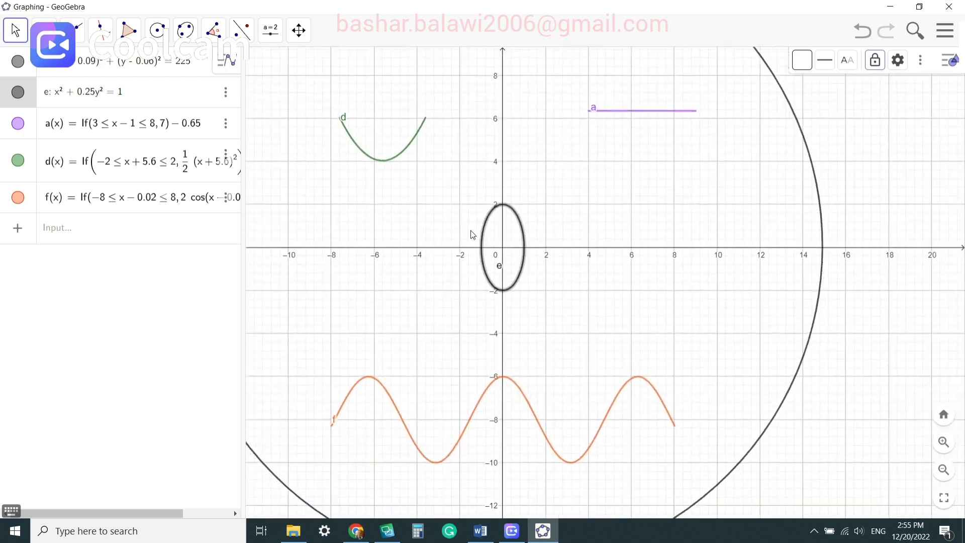
scroll(473, 235, down, 2)
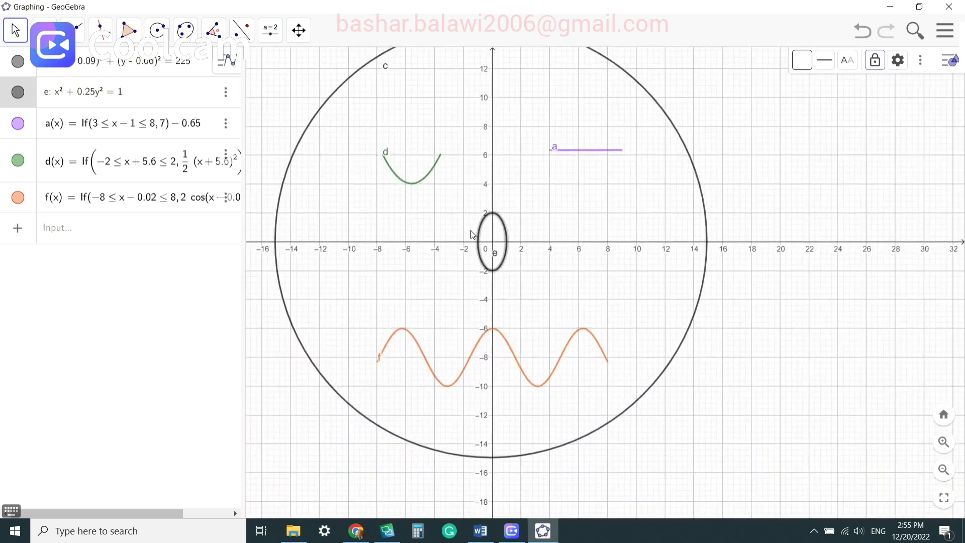
click(575, 245)
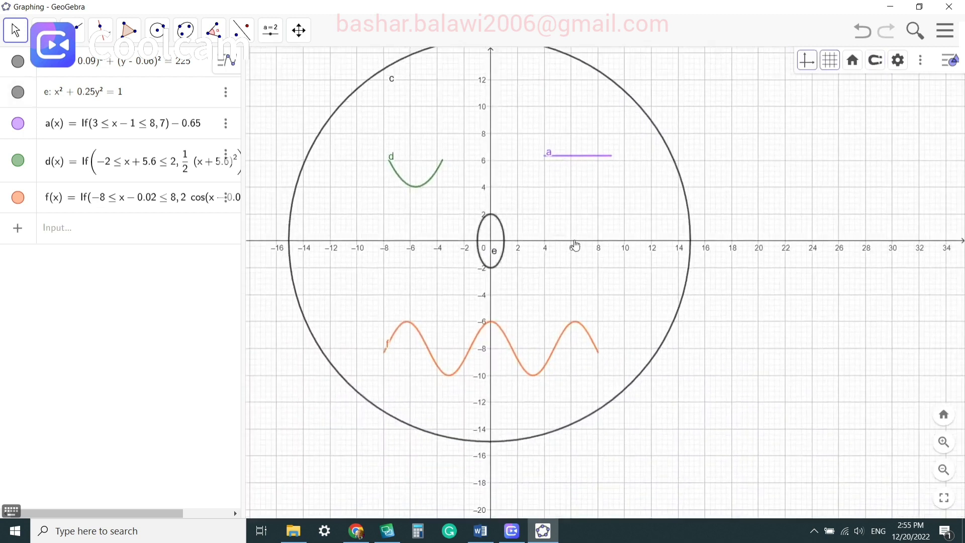
click(425, 188)
click(523, 186)
click(578, 159)
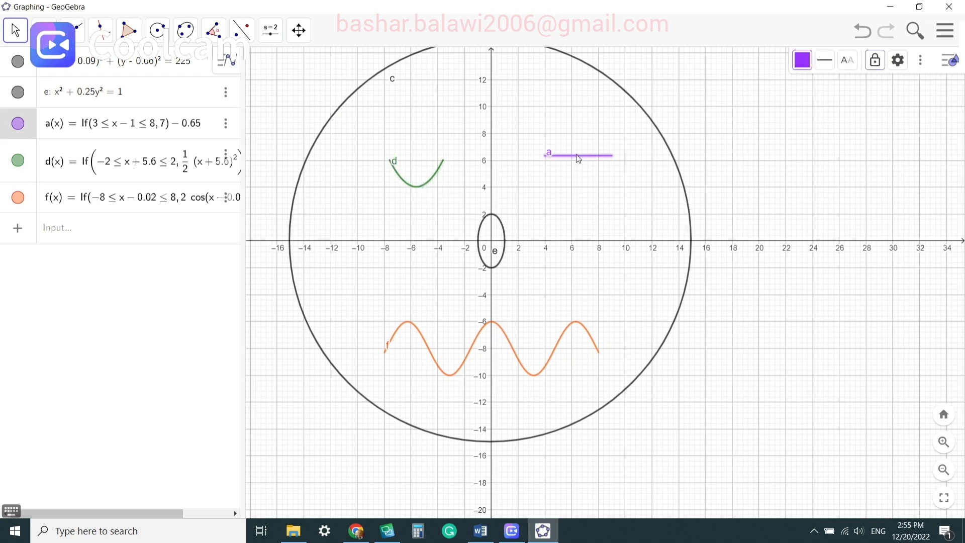
click(578, 327)
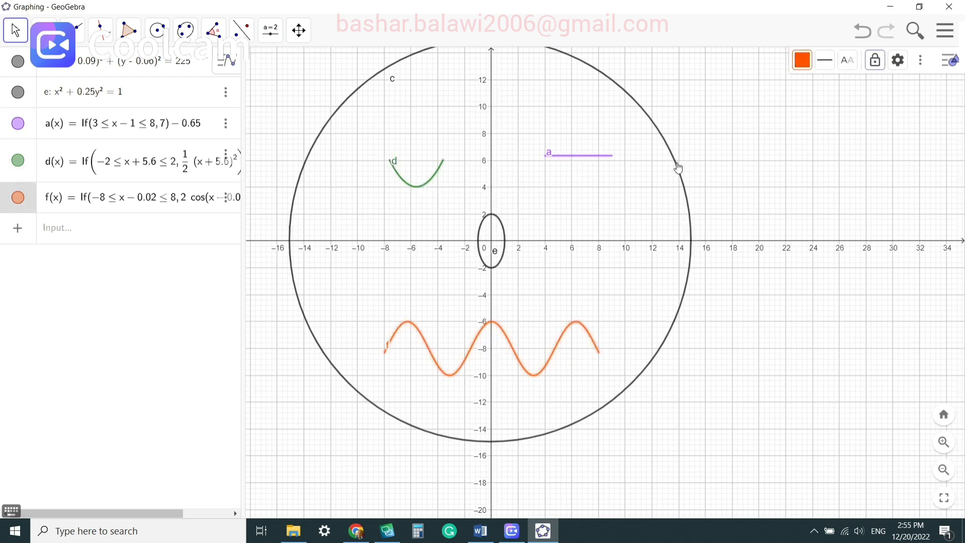
click(676, 165)
click(584, 222)
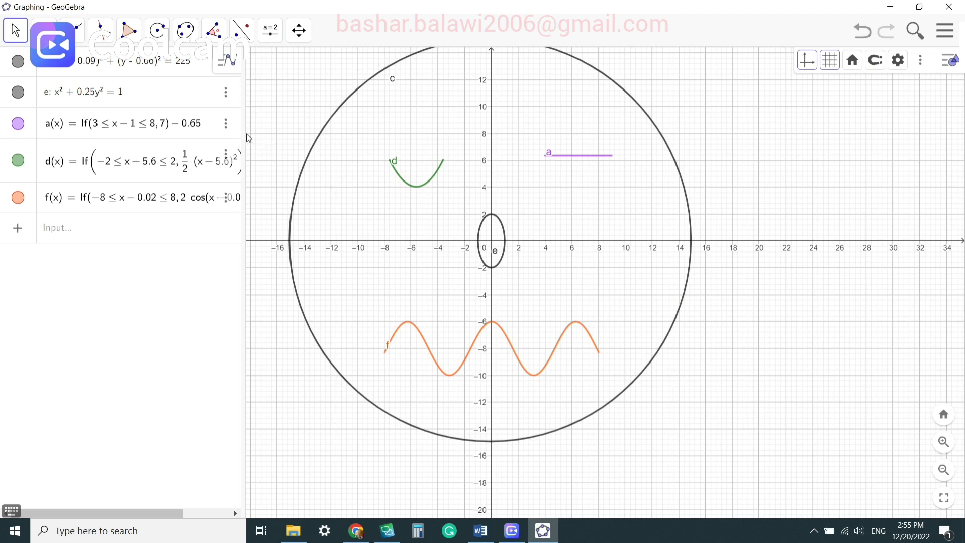
Widen the list of equations so the full definitions of d(x) and f(x) can be read.
drag(248, 138, 397, 137)
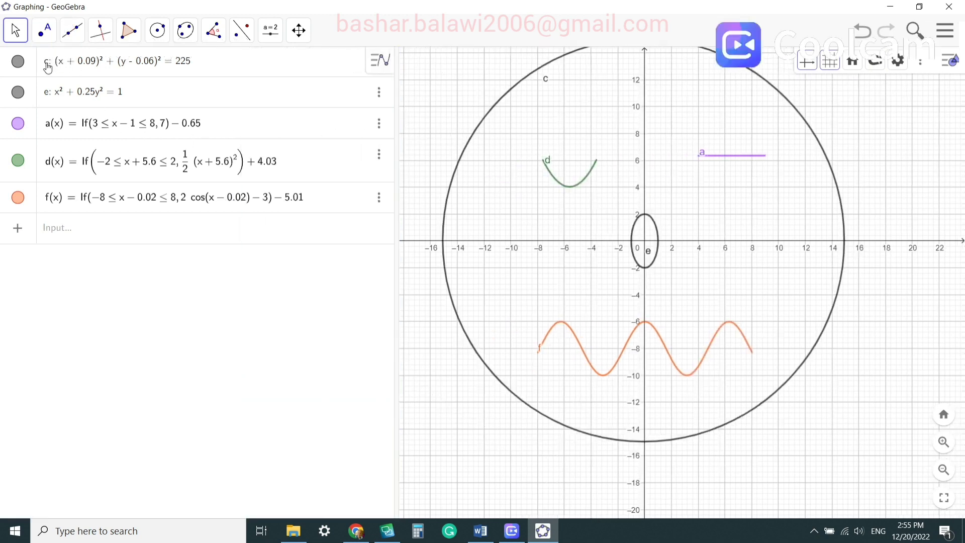